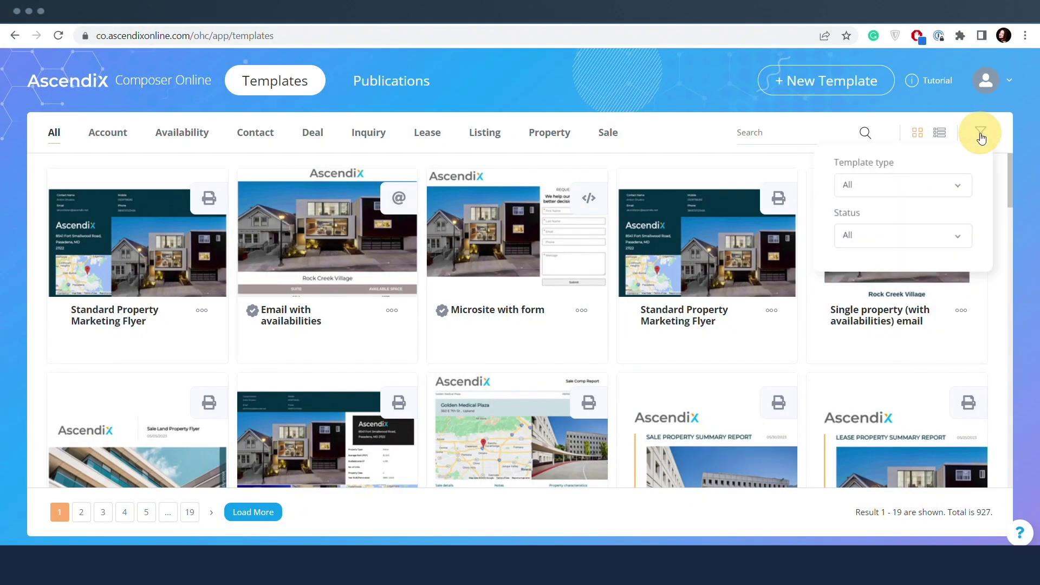
# - Check the template type filters, then scroll through the Standard Property Marketing Flyer canvas
pyautogui.click(895, 185)
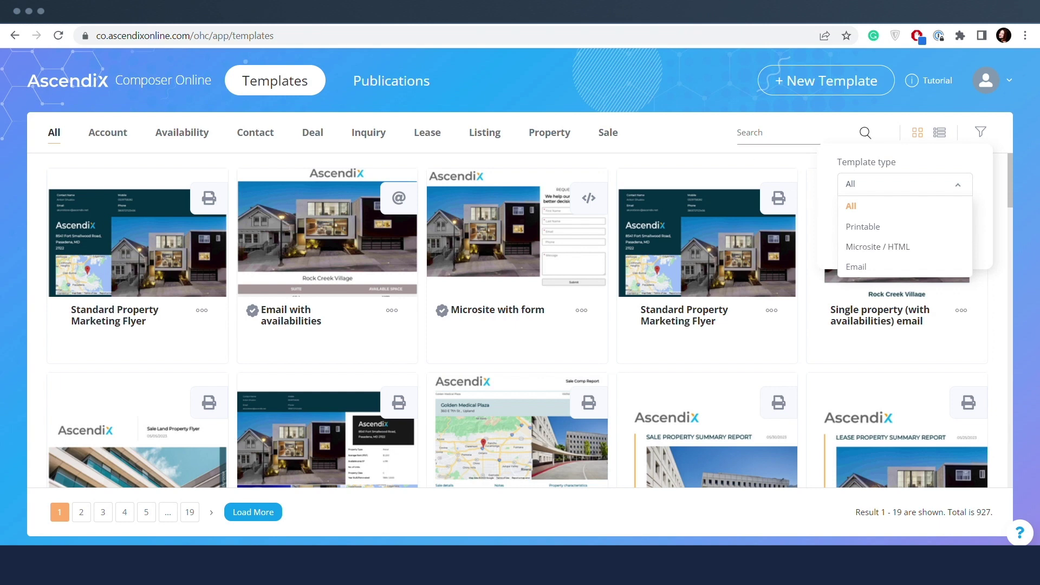
pyautogui.click(979, 132)
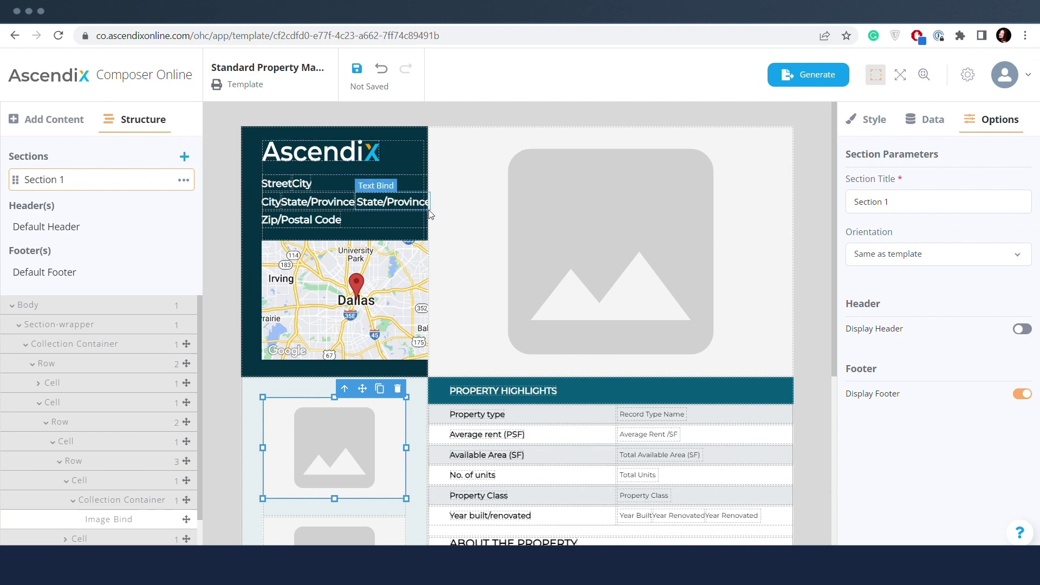
pyautogui.scroll(-5, 467, 272)
pyautogui.scroll(5, 467, 272)
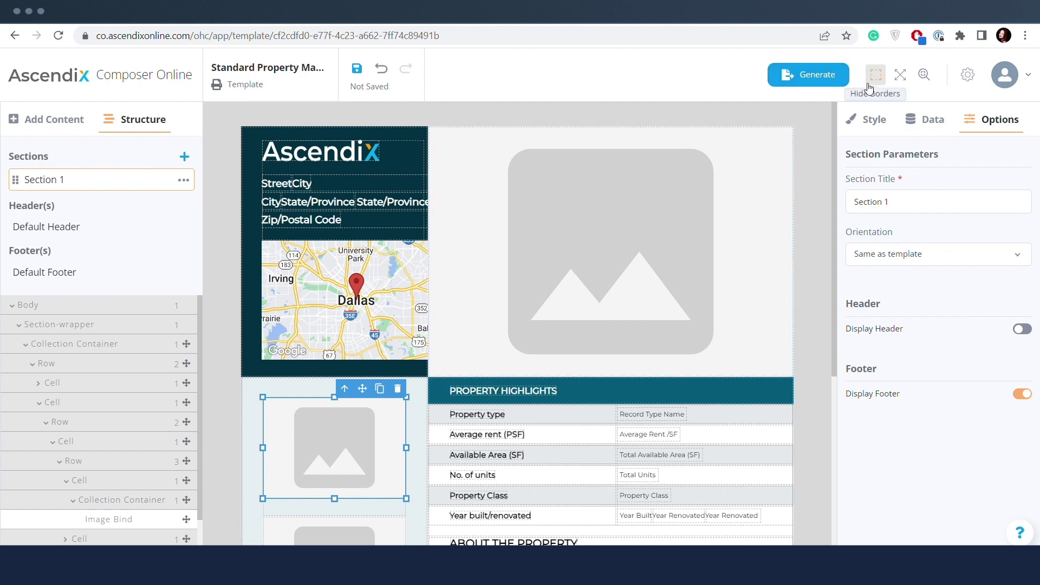
pyautogui.click(967, 75)
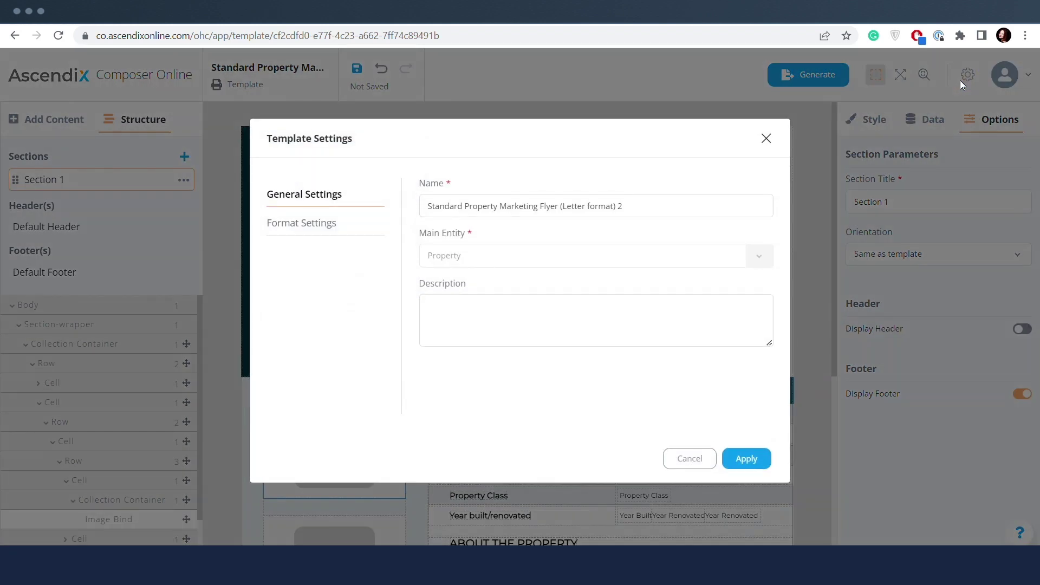
pyautogui.click(331, 224)
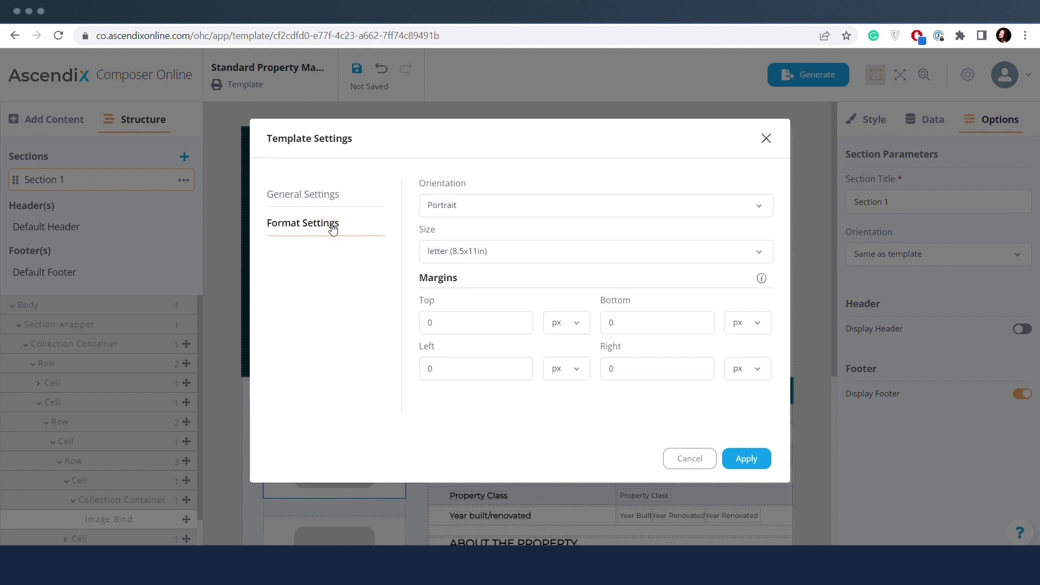
pyautogui.click(498, 210)
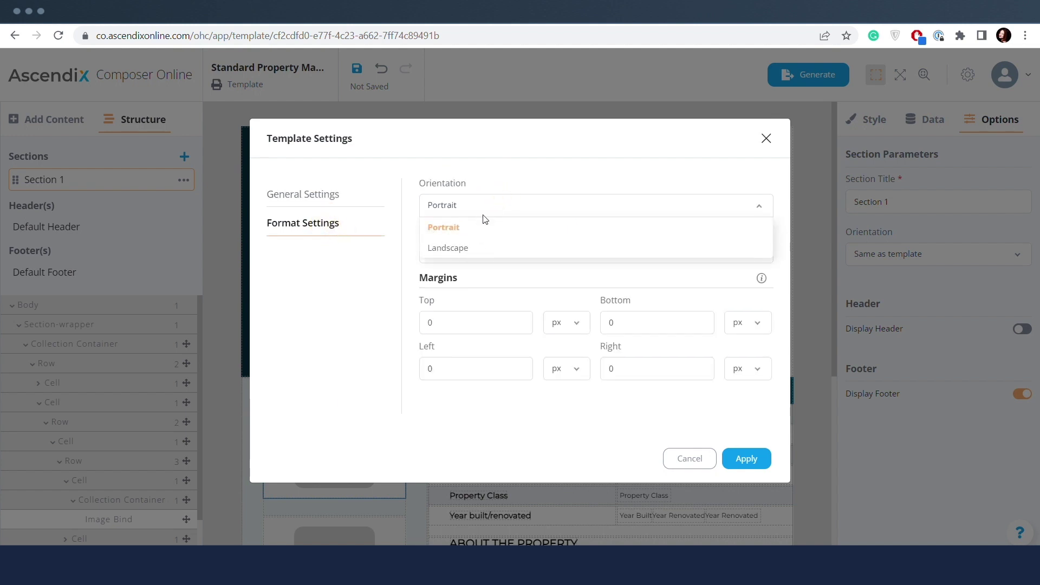
pyautogui.click(492, 204)
pyautogui.click(490, 249)
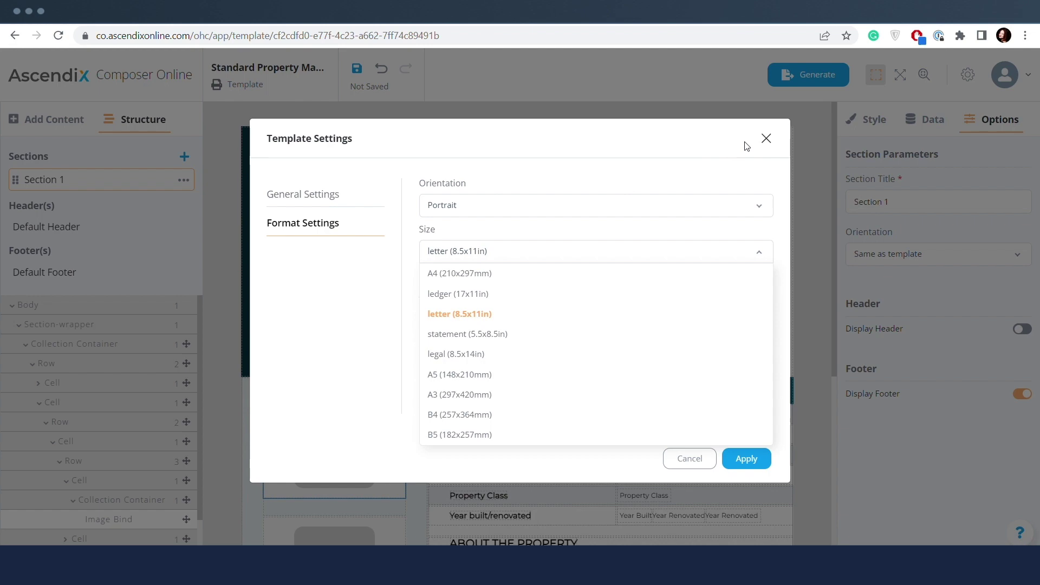
pyautogui.click(766, 139)
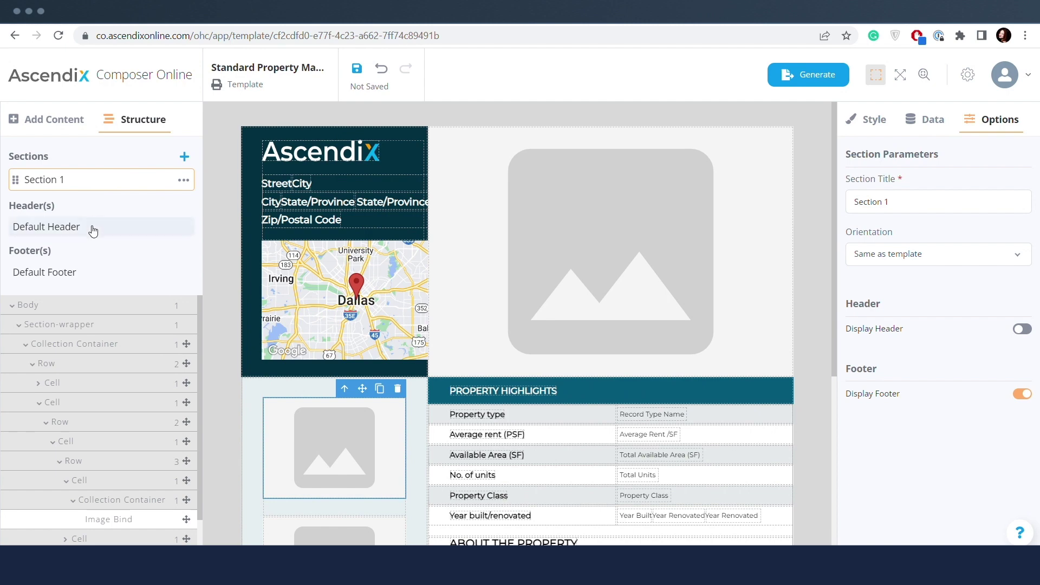
# - Generate a publication from the flyer filled with a Retail property's data
pyautogui.click(1022, 329)
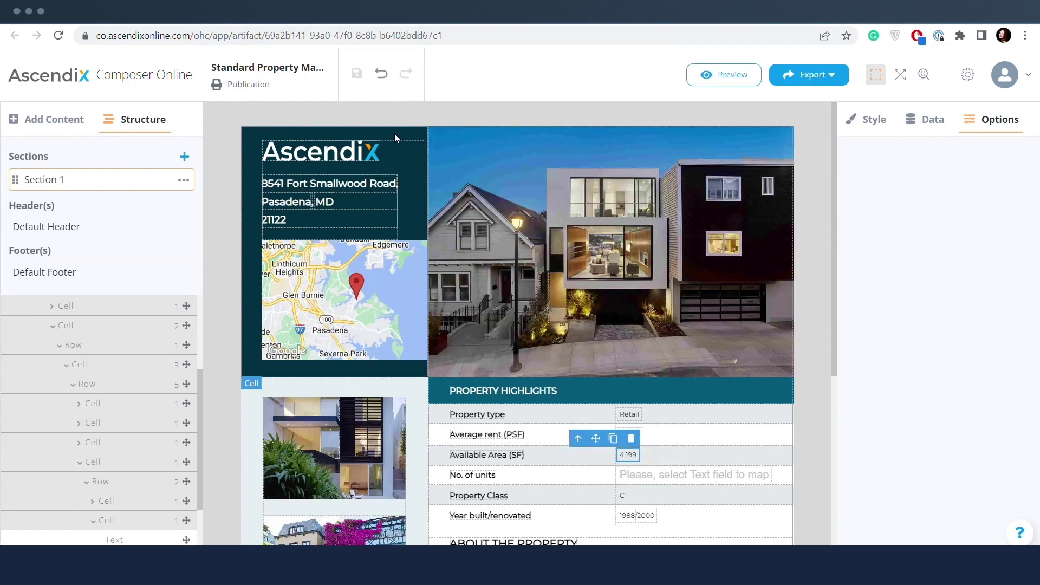
pyautogui.click(507, 113)
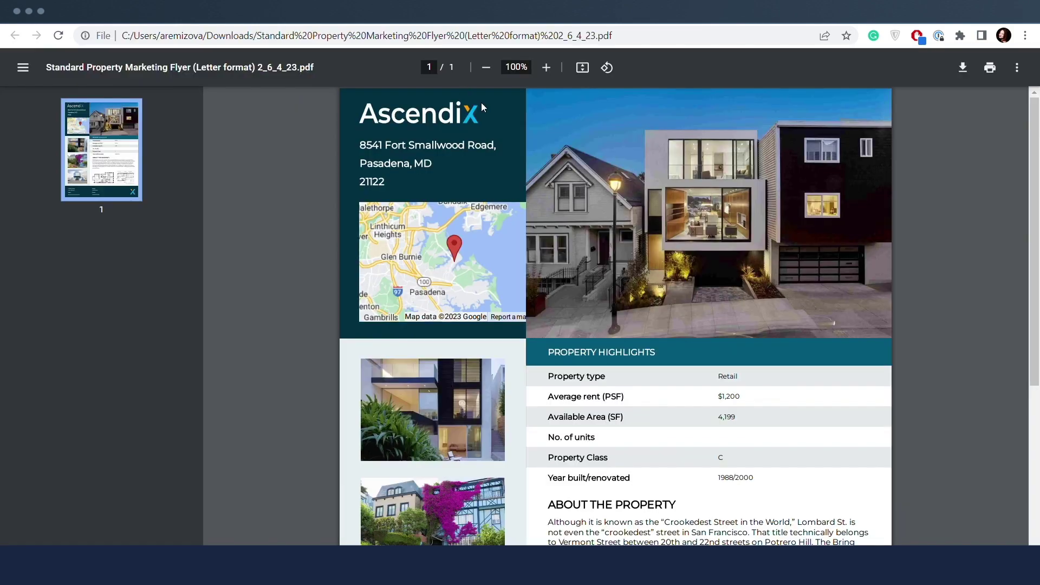
pyautogui.scroll(-4, 542, 216)
pyautogui.scroll(4, 581, 291)
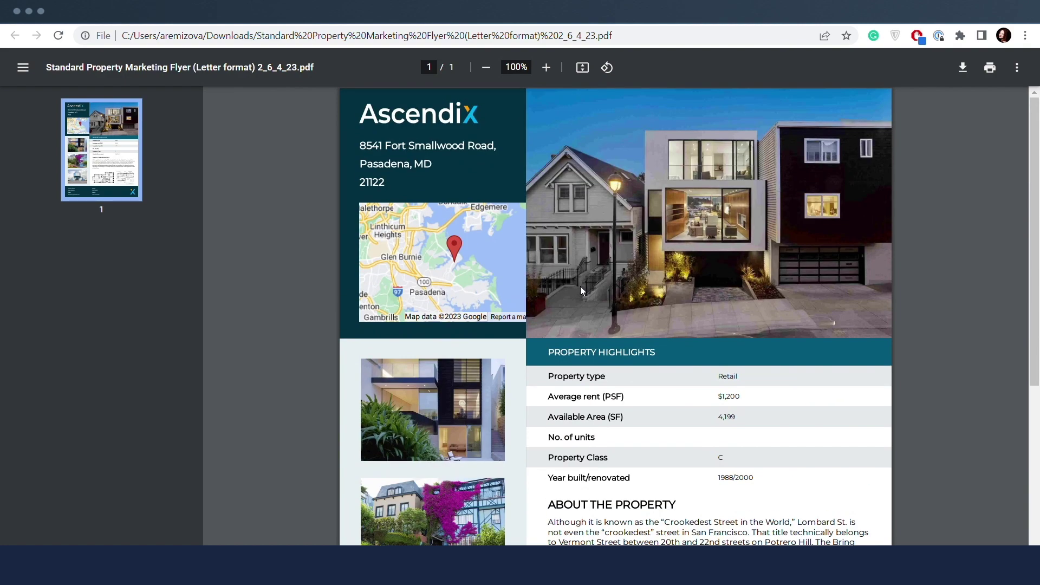
pyautogui.click(314, 19)
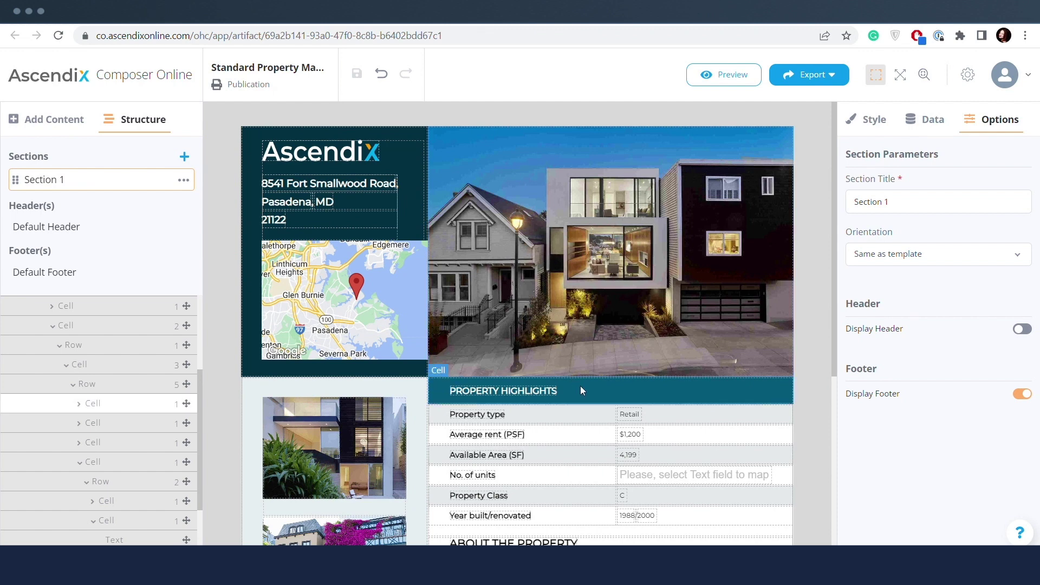
# - Append -1500 to the average rent so it reads $1,200-1500
pyautogui.click(636, 438)
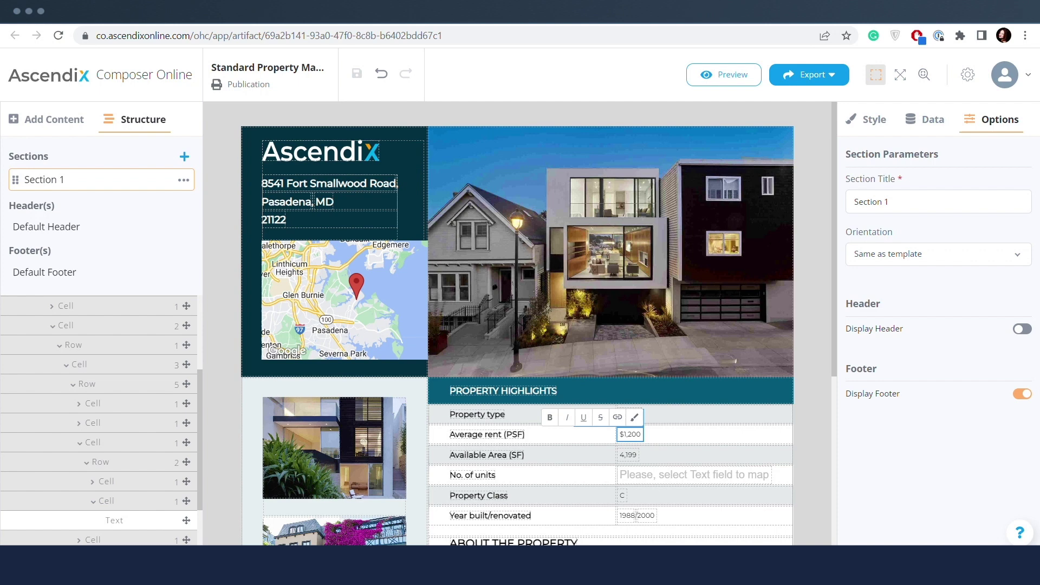
pyautogui.write('-1500')
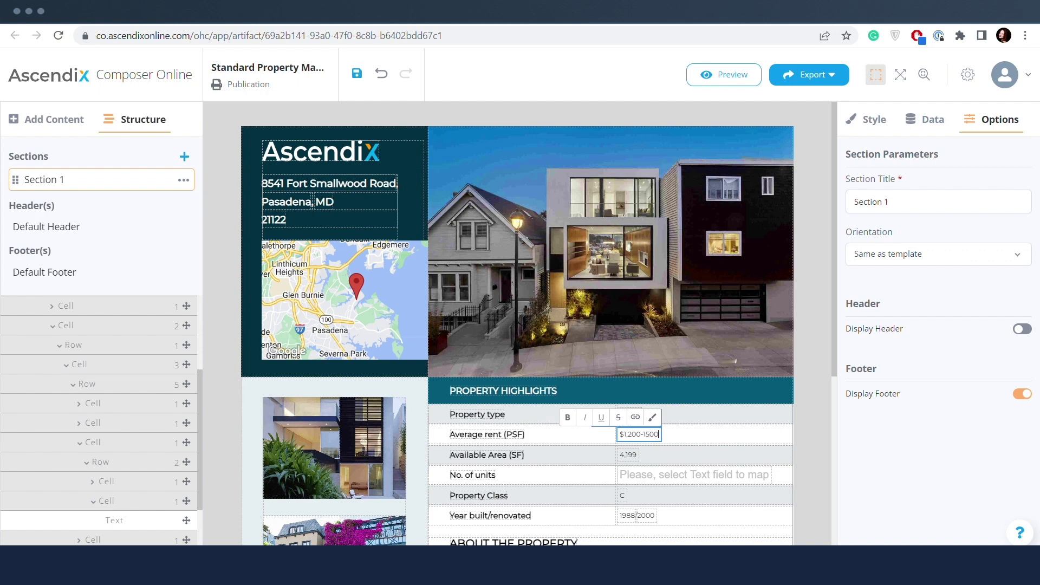
pyautogui.click(804, 440)
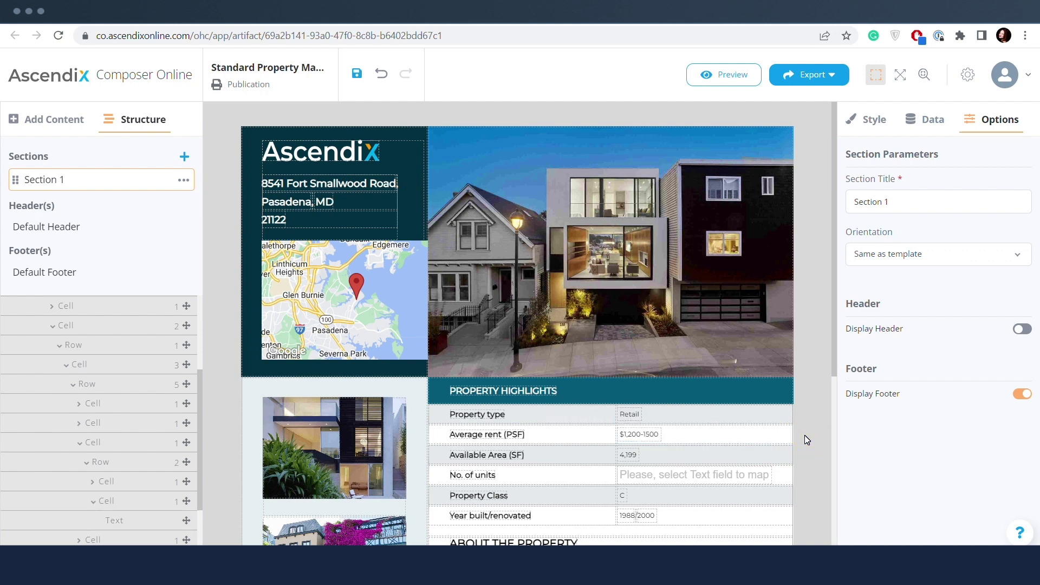
# - Change the Available Area value to 4,500 and save the publication
pyautogui.click(629, 455)
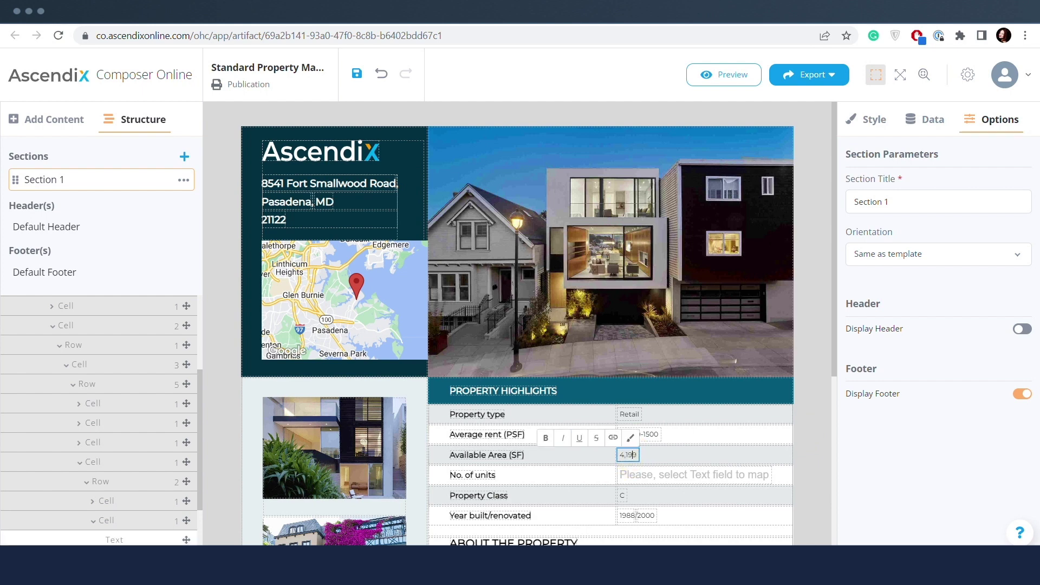
pyautogui.press('BackSpace')
pyautogui.press('BackSpace')
pyautogui.press('BackSpace')
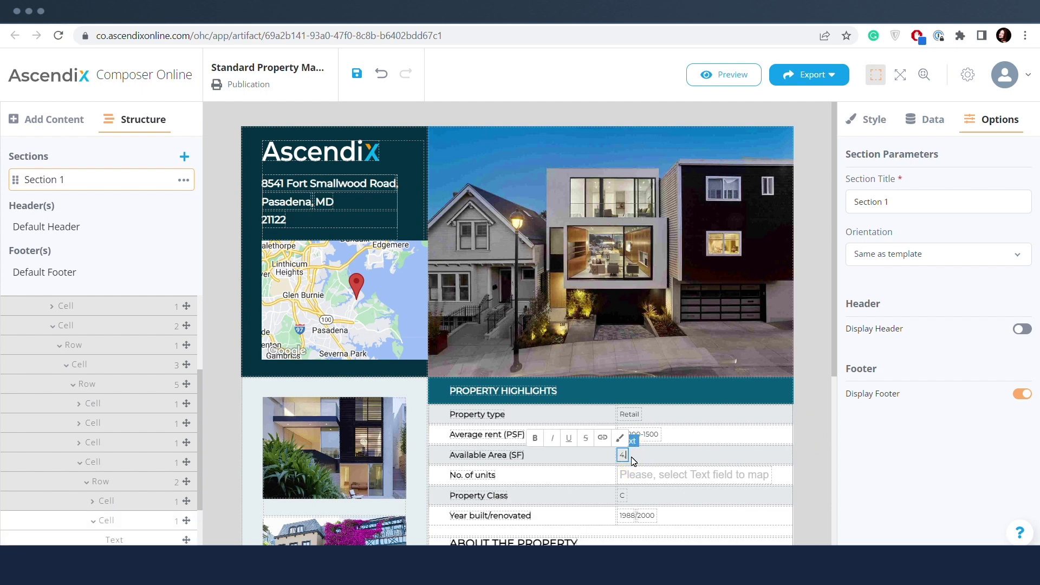
pyautogui.write('500')
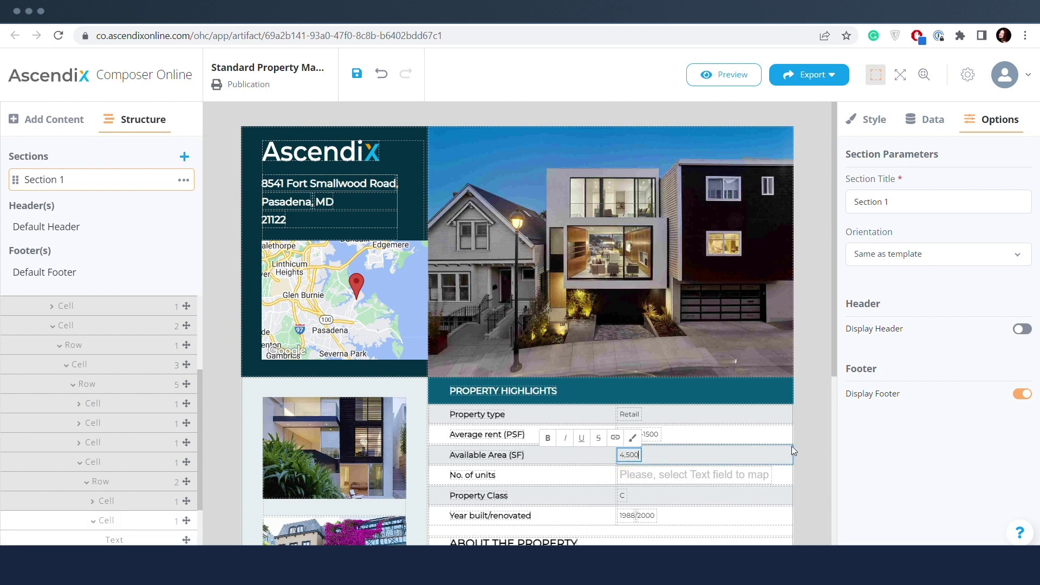
pyautogui.click(807, 447)
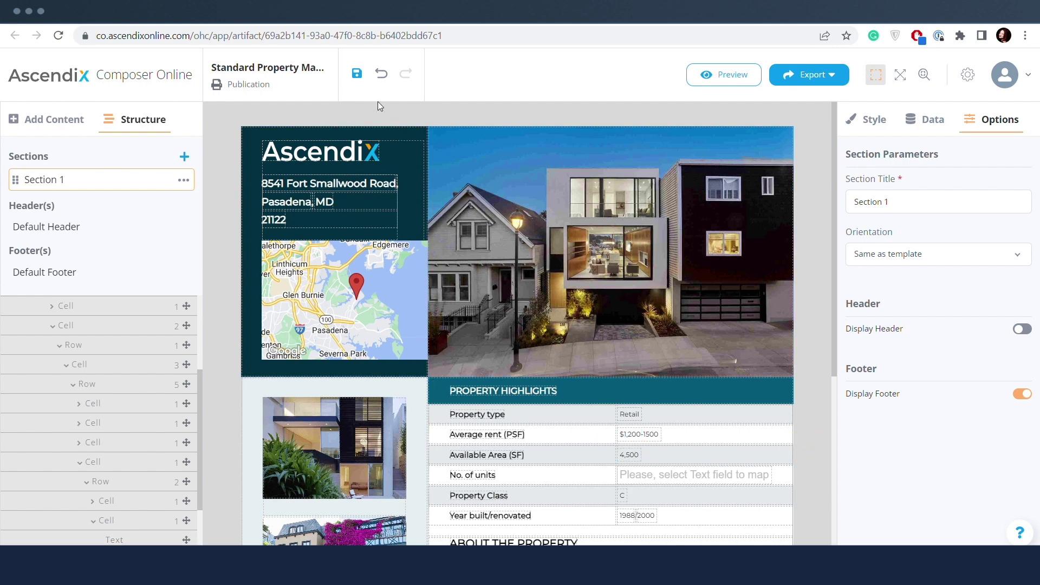
pyautogui.click(357, 76)
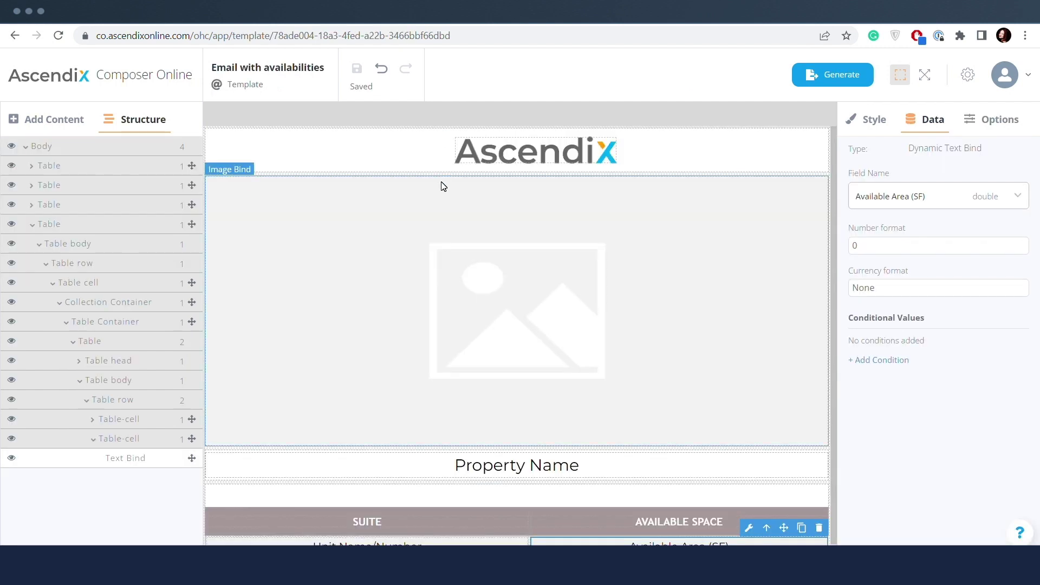
# - Scroll through the email template's logo, Property Name and Suite/Available Space table
pyautogui.scroll(-1, 427, 310)
pyautogui.scroll(1, 427, 310)
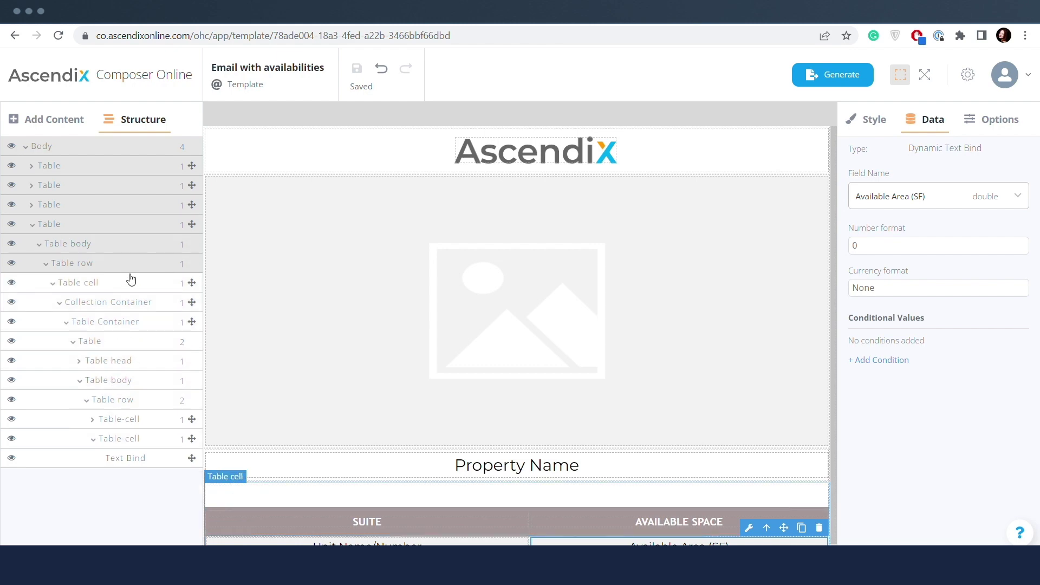
# - Open Format Settings from the gear and find the Orientation and Size dropdowns disabled
pyautogui.click(967, 75)
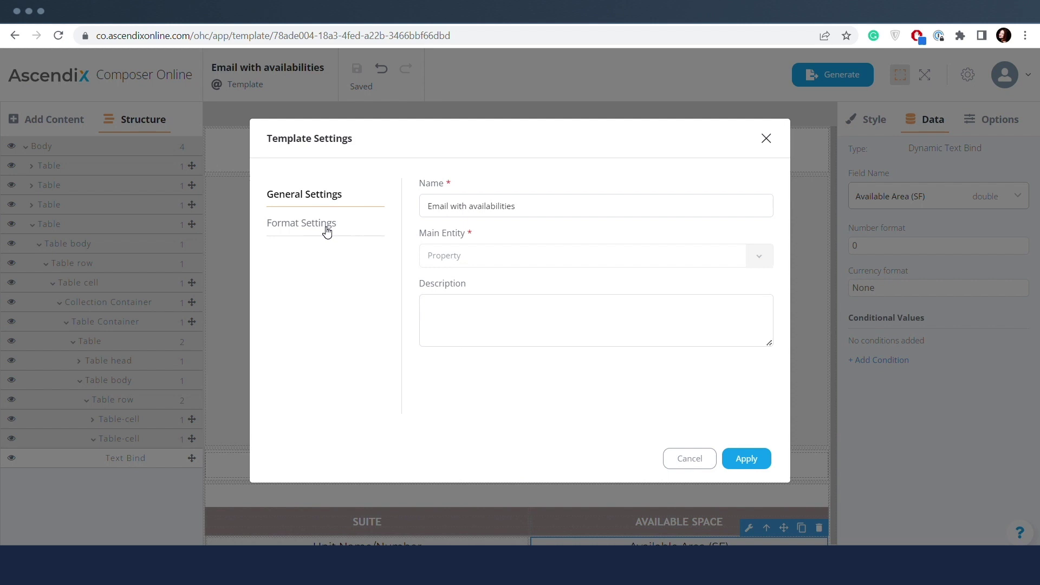
pyautogui.click(326, 231)
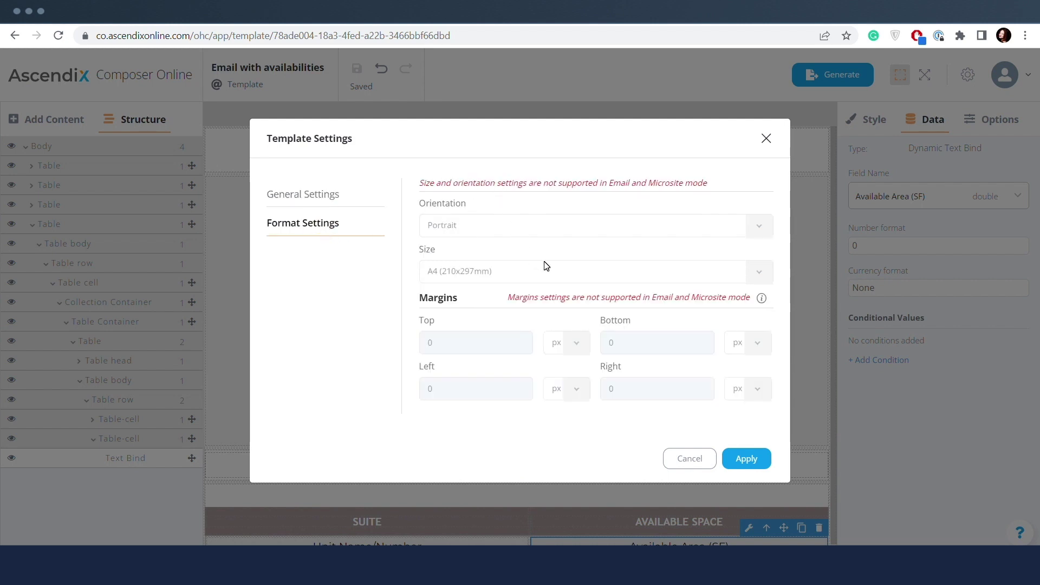
pyautogui.click(754, 225)
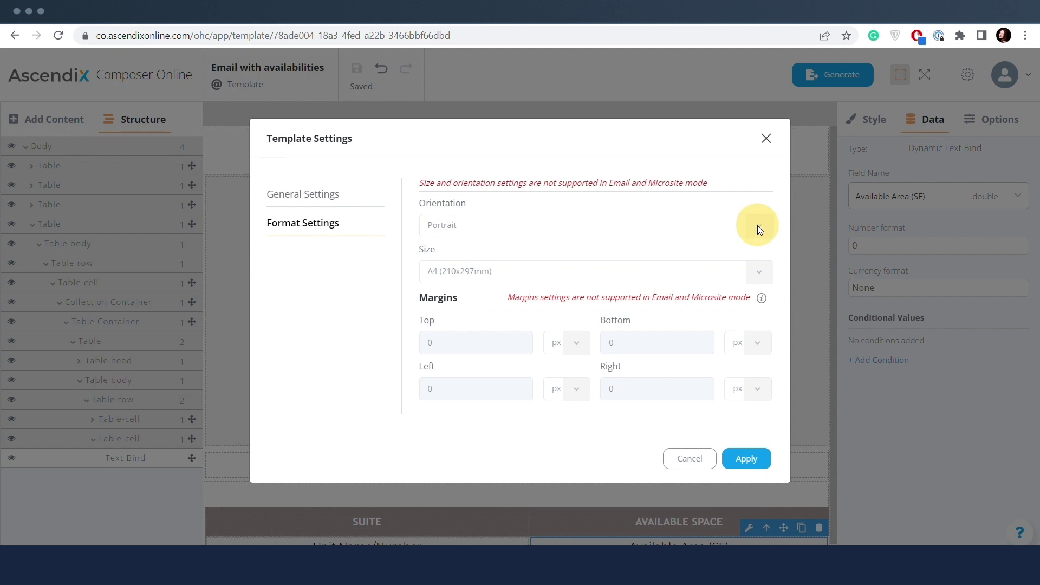
pyautogui.click(763, 271)
# - Start a test email, adding recipient fields and entering the recipient's e-mail address
pyautogui.click(767, 139)
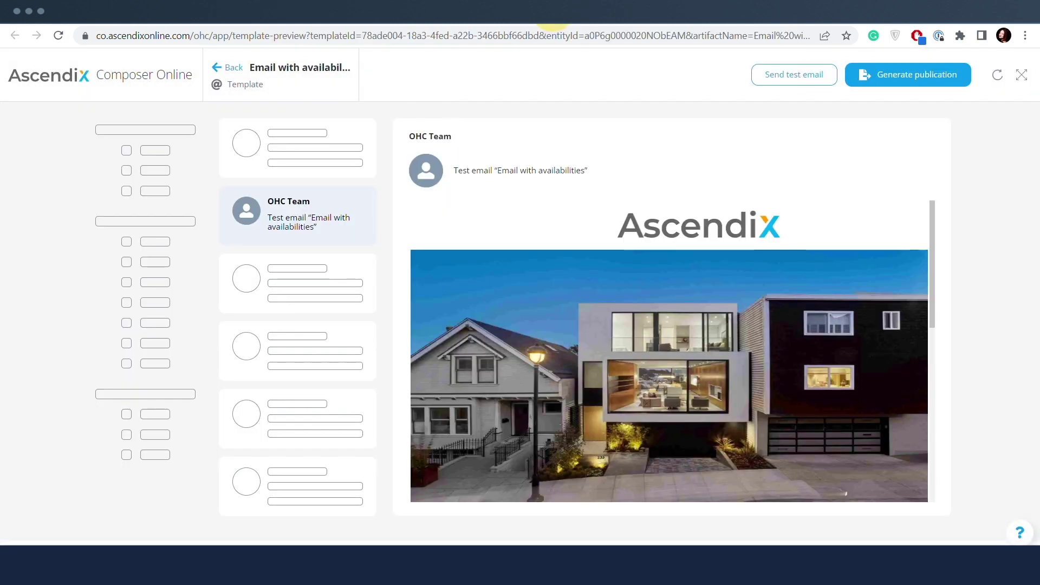
pyautogui.click(773, 78)
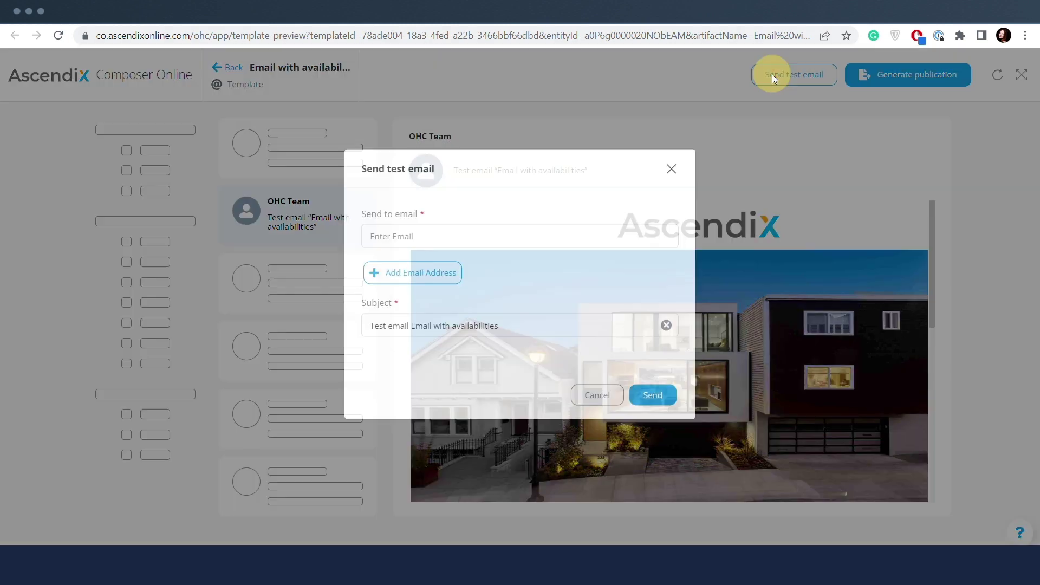
pyautogui.click(453, 292)
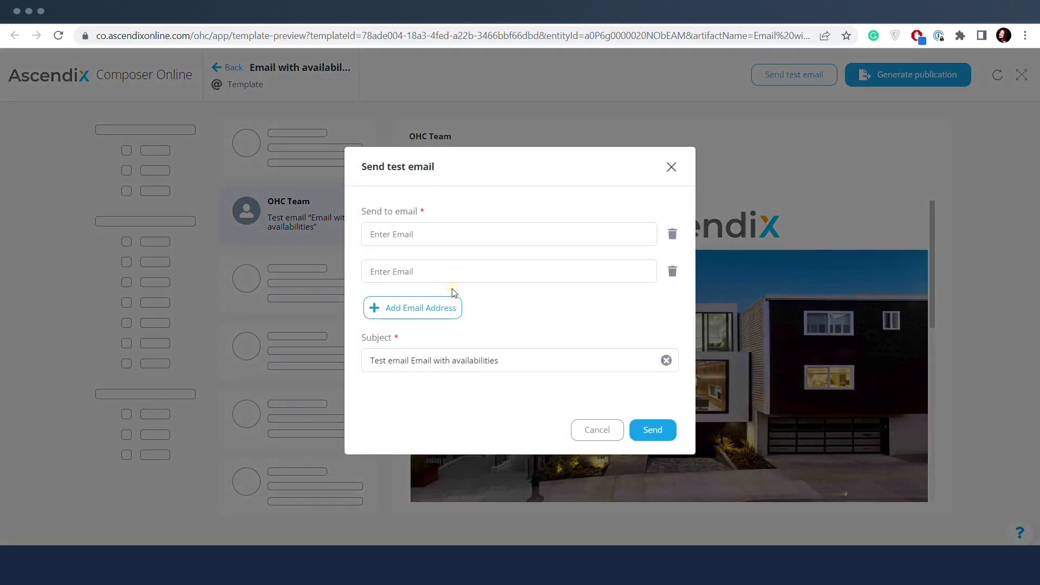
pyautogui.click(448, 304)
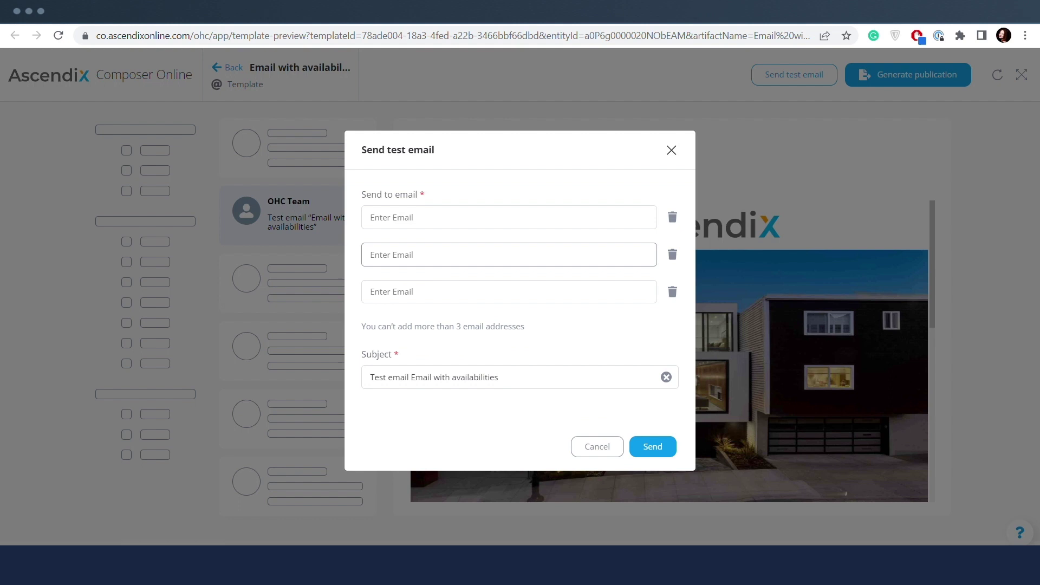
pyautogui.click(441, 218)
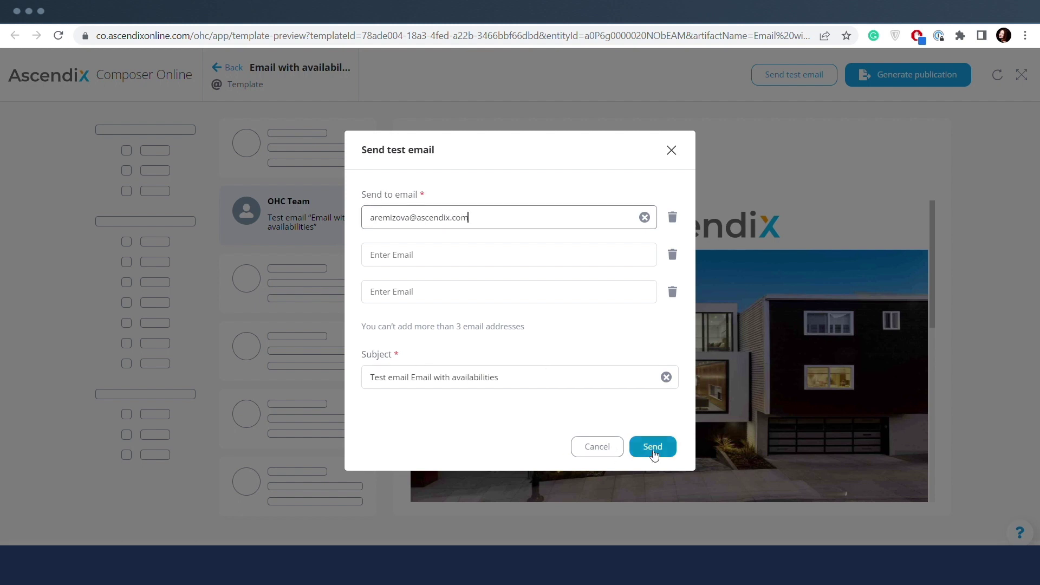
pyautogui.click(653, 451)
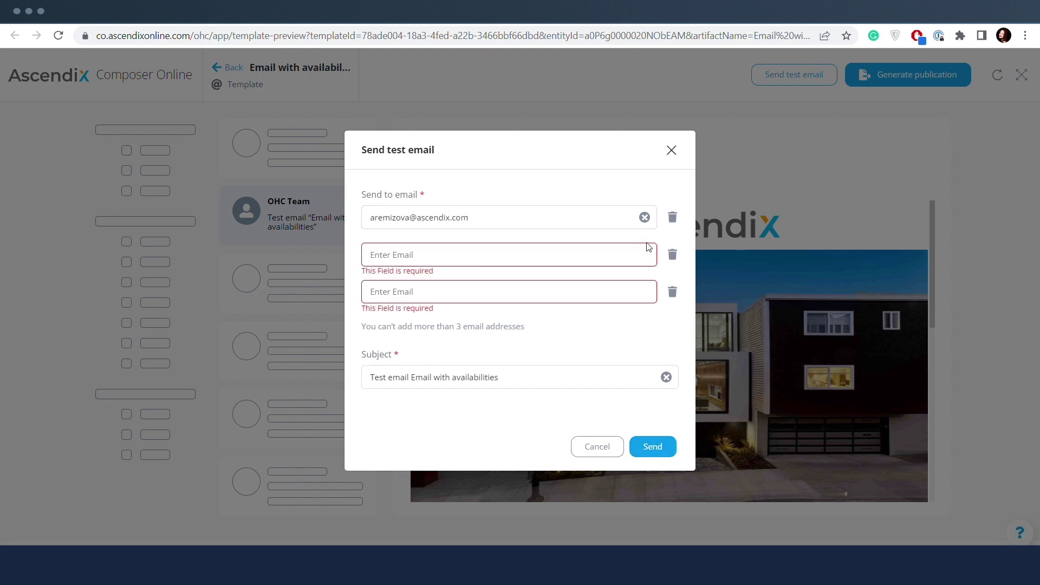
# - Remove the two empty recipient fields, set the subject to 'Test email', and send
pyautogui.click(672, 255)
pyautogui.click(672, 272)
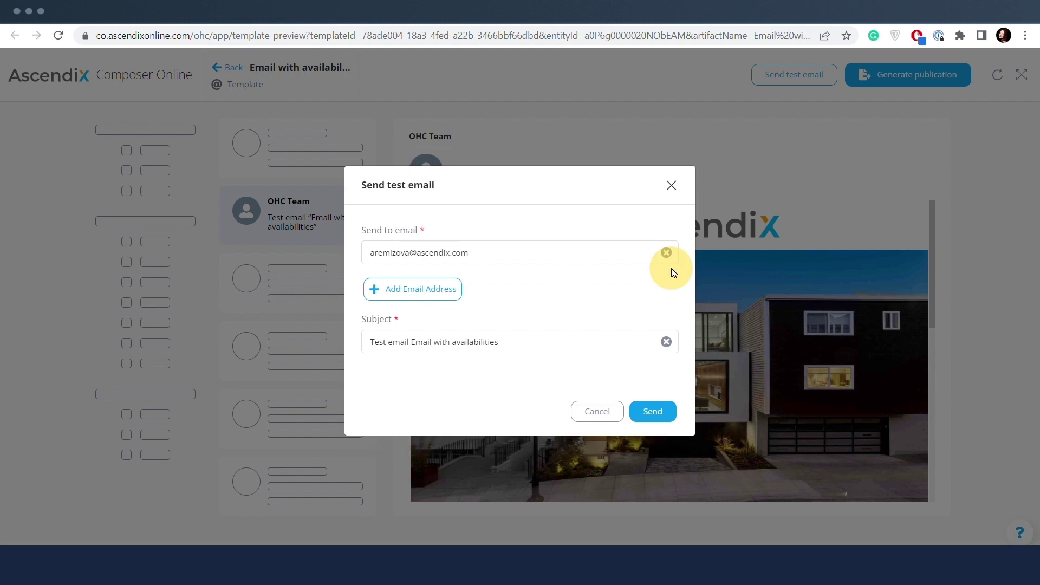
pyautogui.click(660, 414)
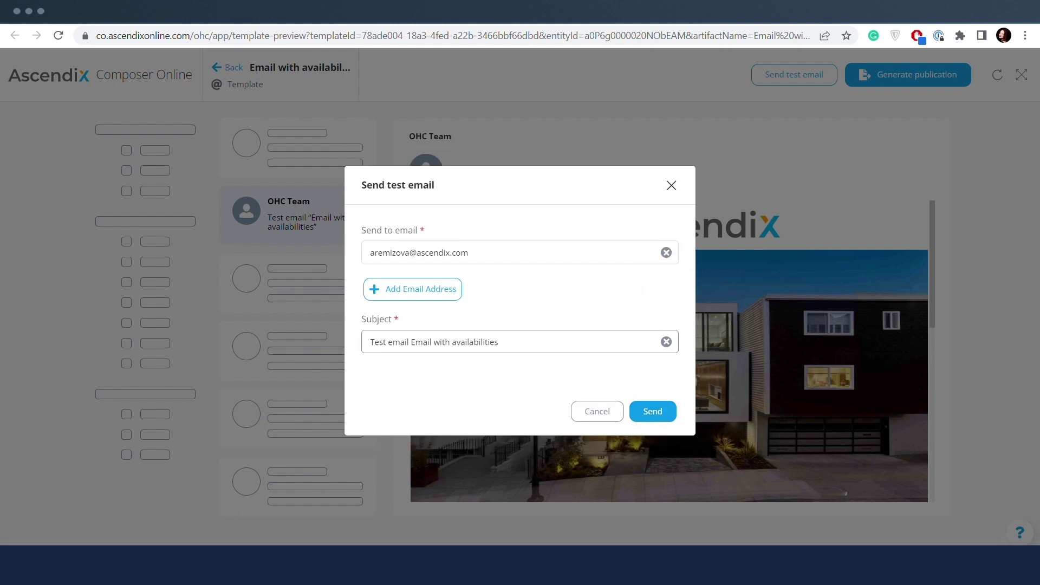
pyautogui.hotkey('ctrl', 'a')
pyautogui.write('Test')
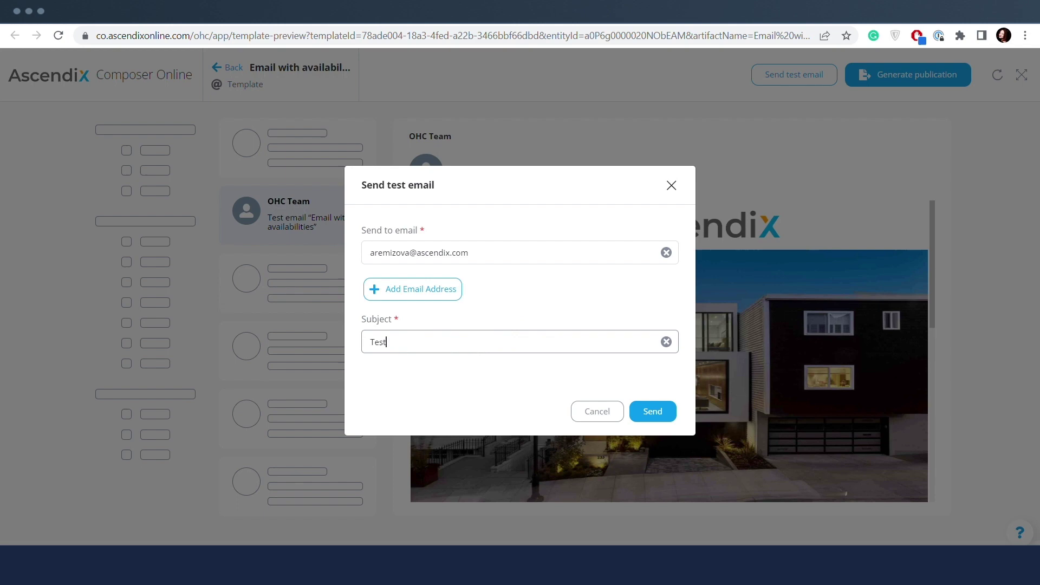
pyautogui.write(' email')
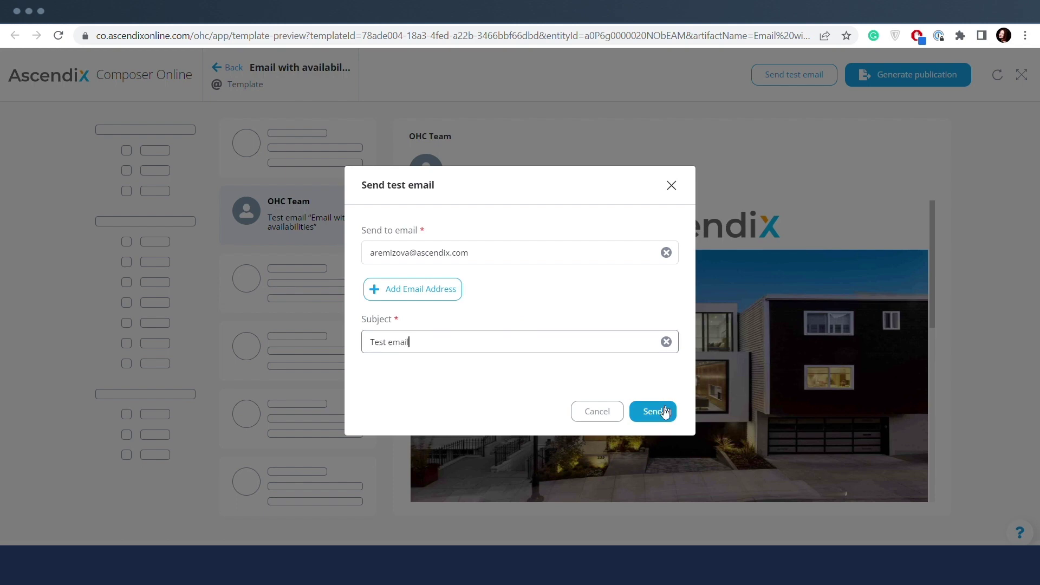
pyautogui.click(661, 411)
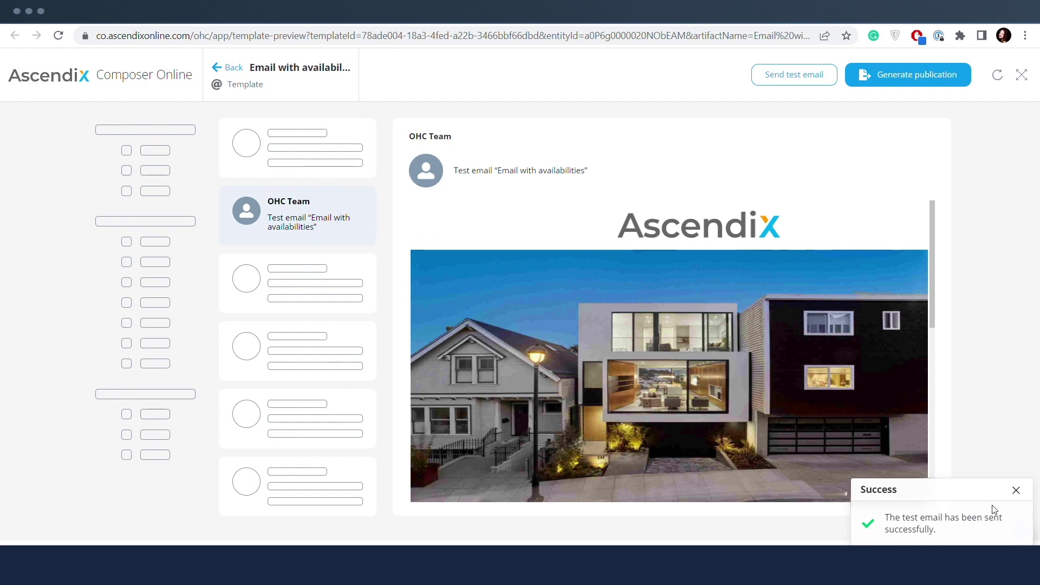
# - Dismiss the Success toast and scroll through the email publication's suite table
pyautogui.click(1015, 490)
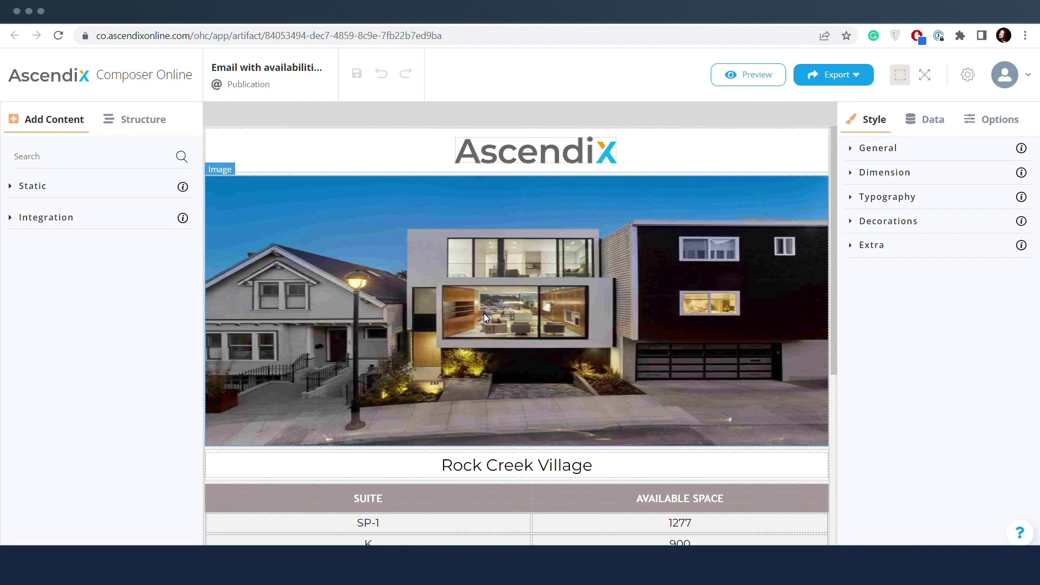
pyautogui.scroll(-6, 483, 313)
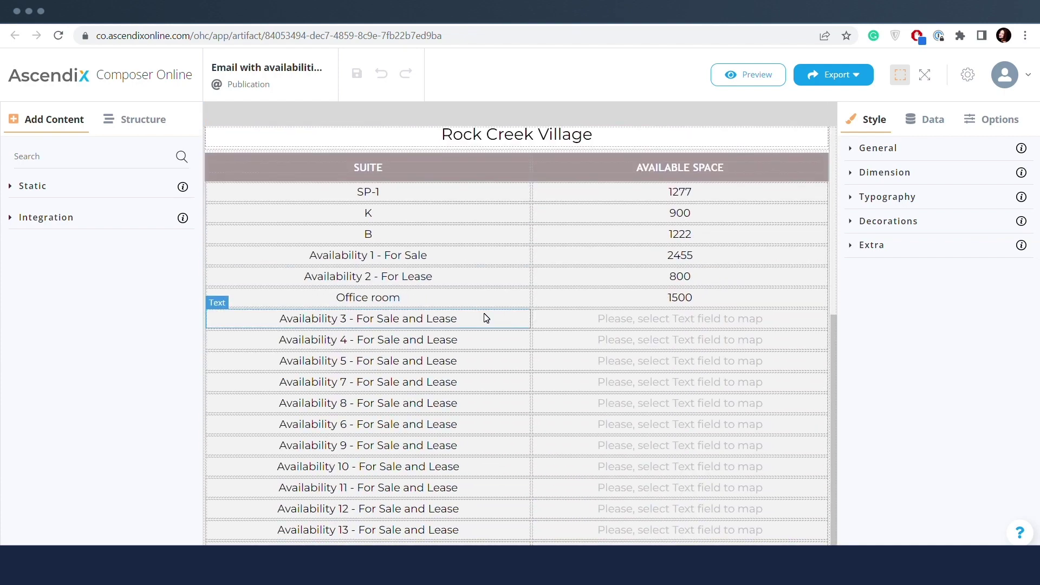
pyautogui.scroll(6, 483, 313)
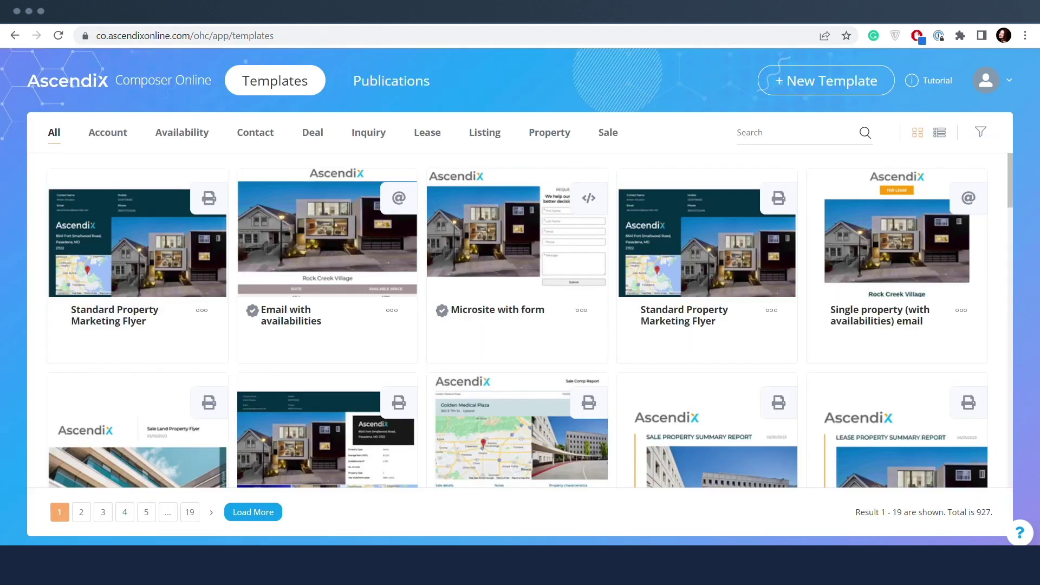
# - Compare the action menus of the flyer, availability email and microsite template cards
pyautogui.click(201, 311)
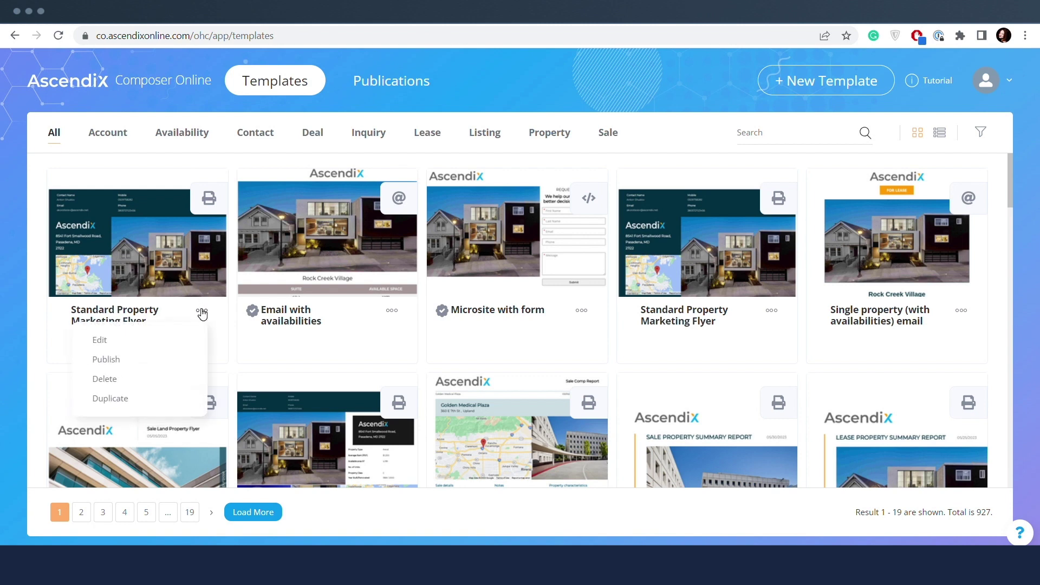
pyautogui.click(391, 310)
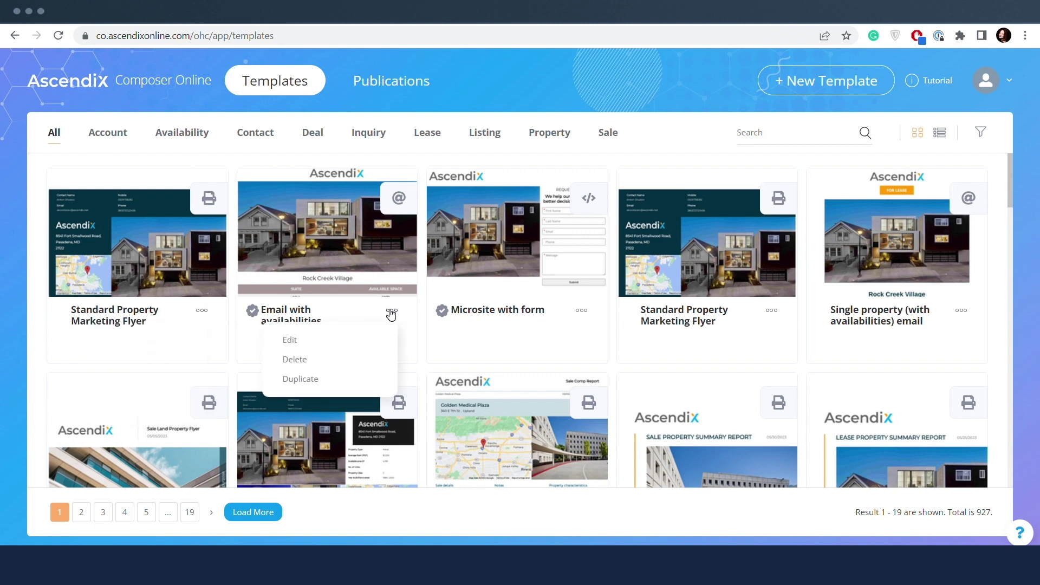
pyautogui.click(581, 311)
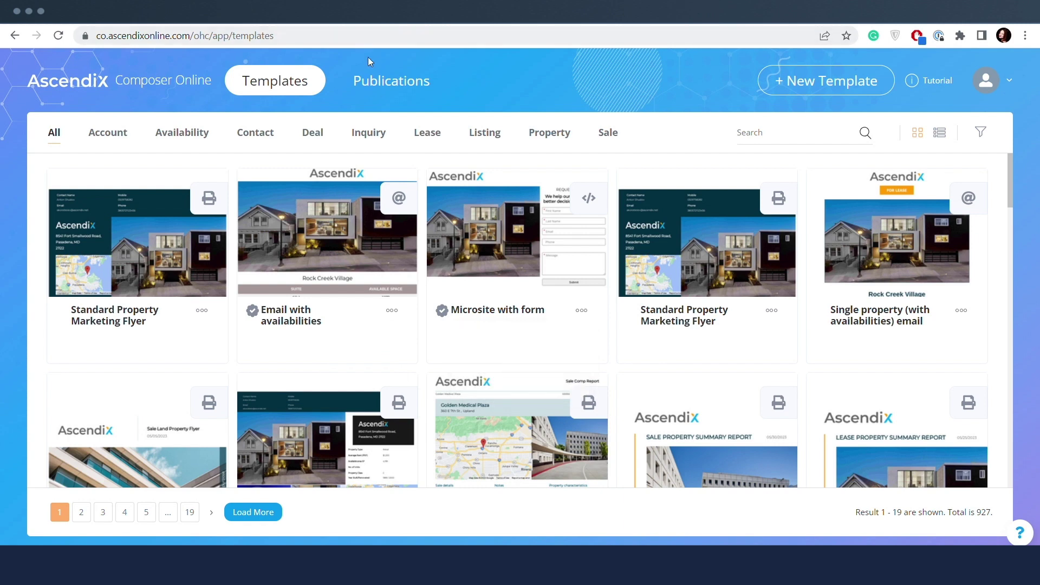
pyautogui.click(381, 80)
# - Inspect the flyer and both microsite publications' action menus: PDF, ZIP and HTML export
pyautogui.click(972, 220)
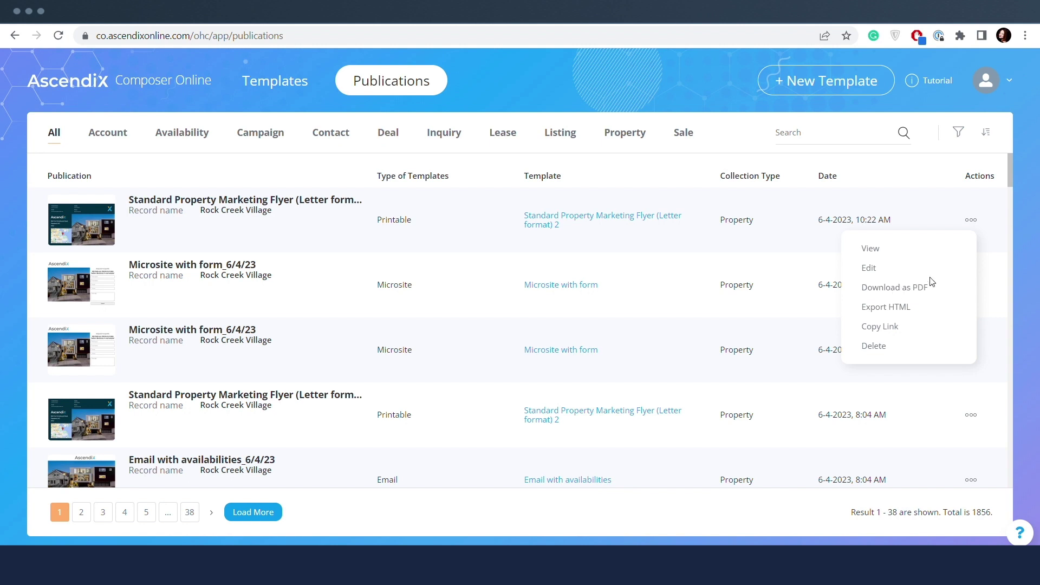
pyautogui.click(998, 260)
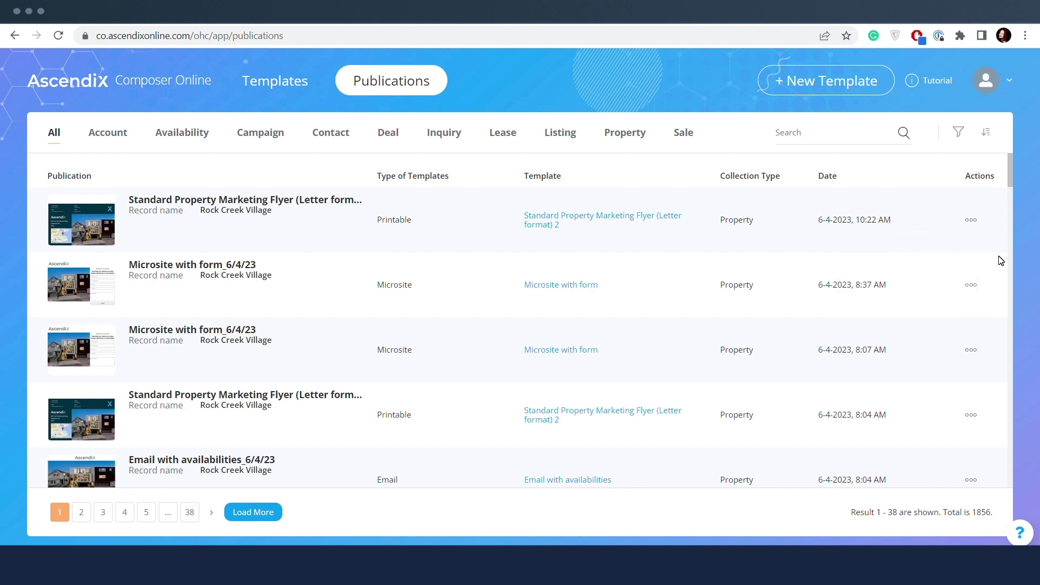
pyautogui.click(972, 285)
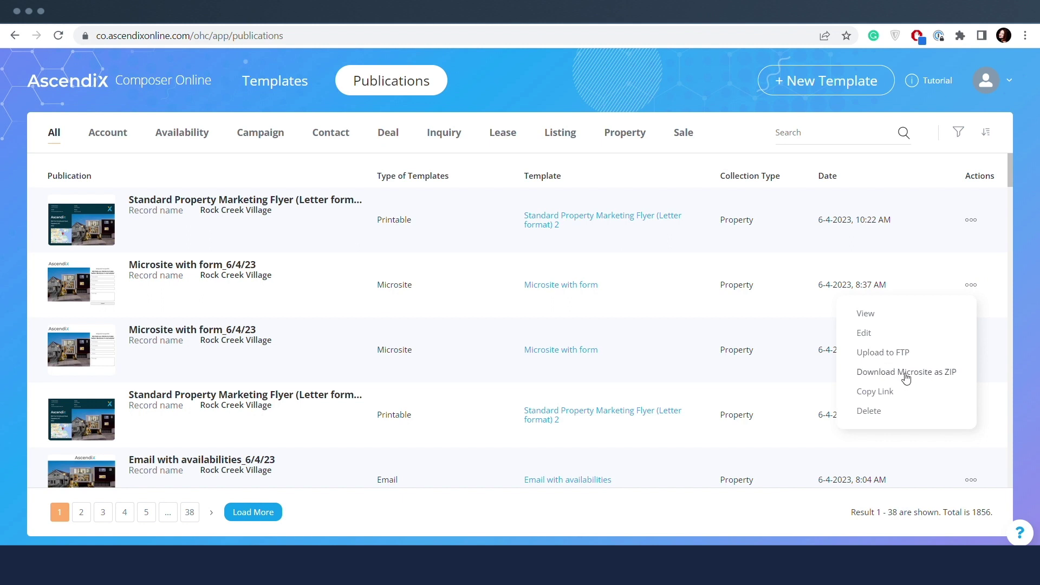
pyautogui.click(986, 261)
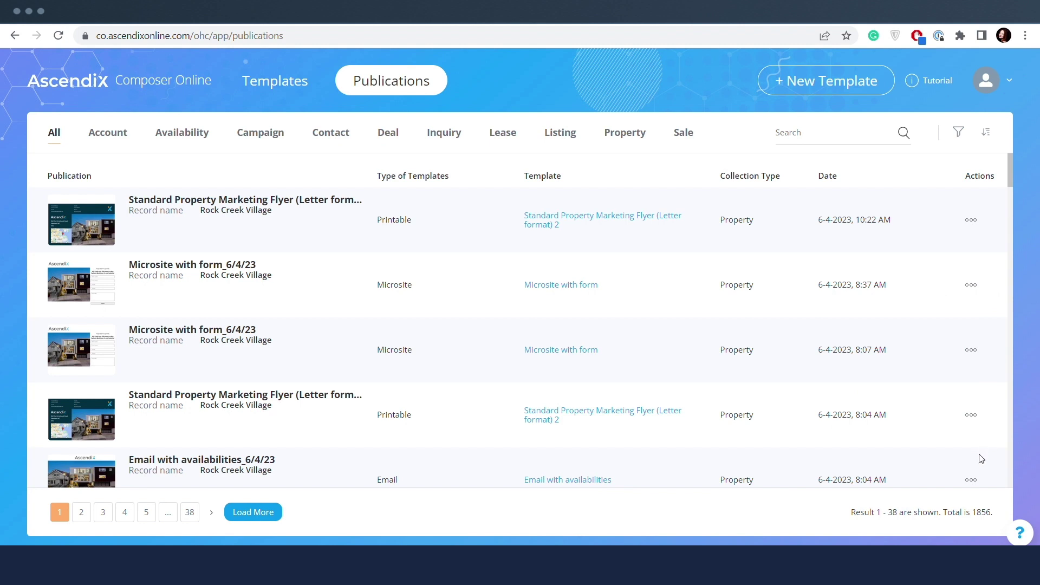
pyautogui.click(971, 479)
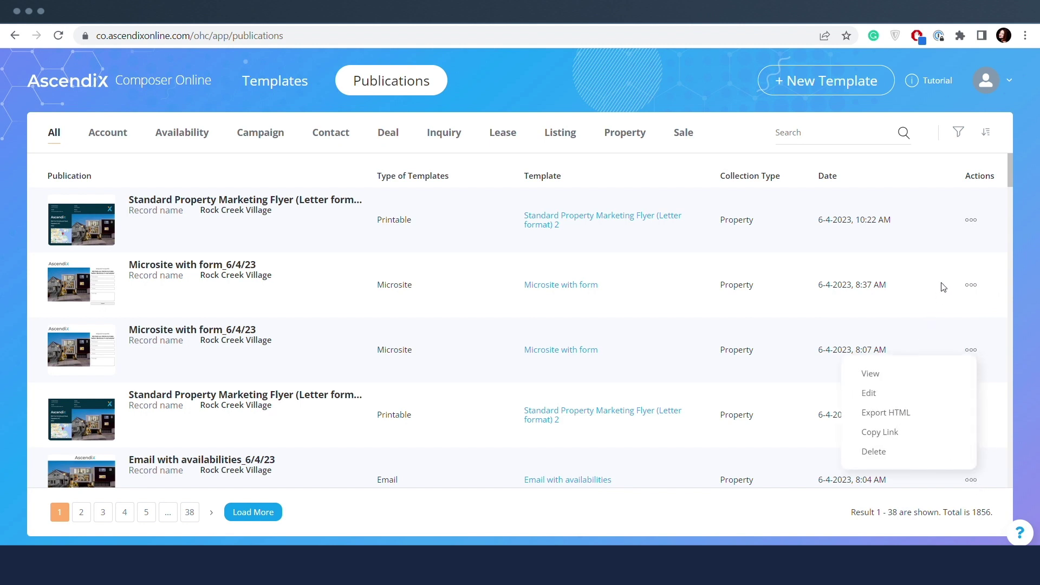
pyautogui.click(971, 219)
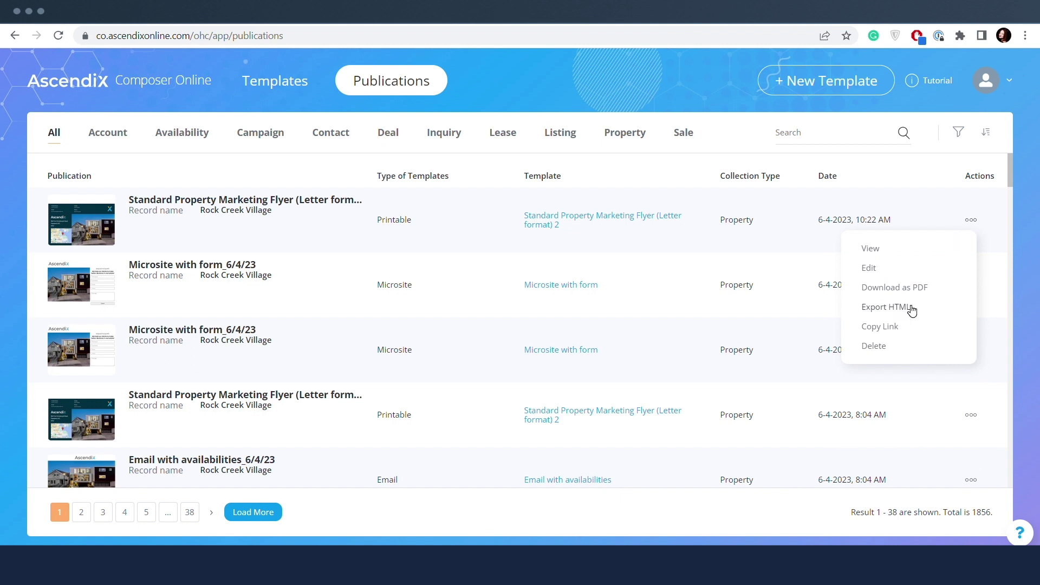
pyautogui.click(999, 304)
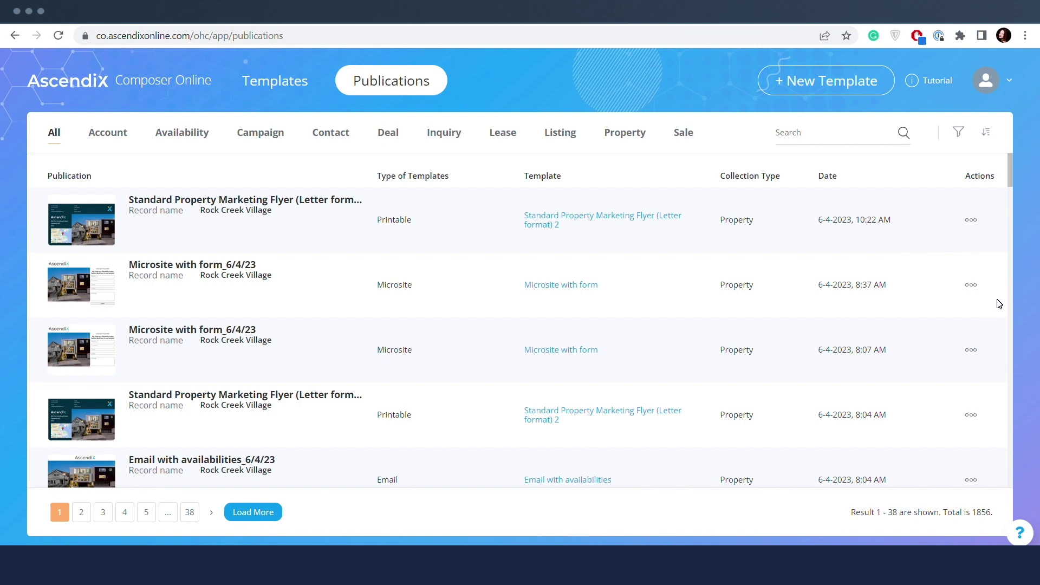
# - Open the Create New Template page from the gallery, scroll it, and go back to Templates
pyautogui.click(275, 88)
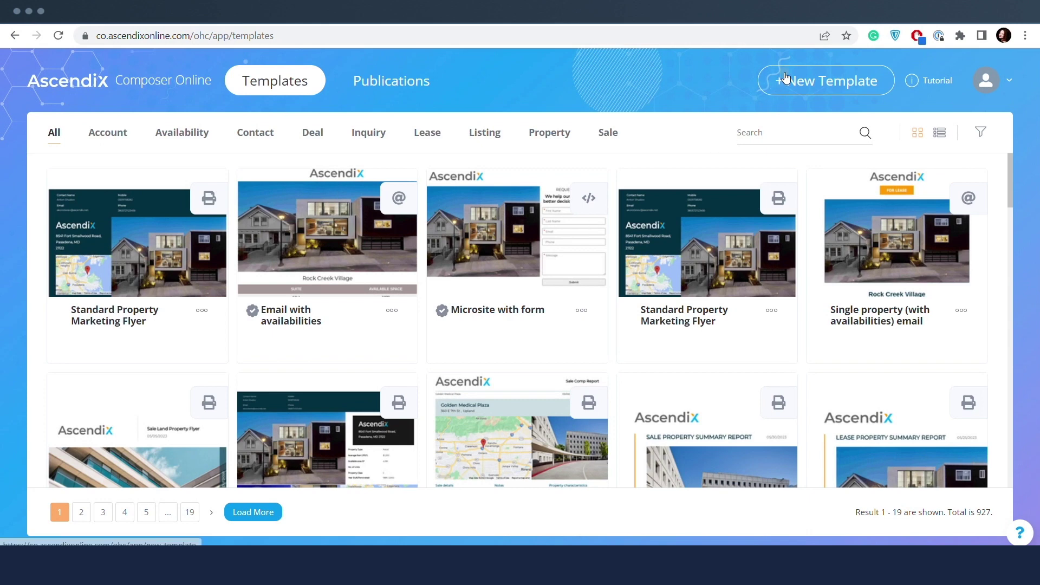
pyautogui.click(785, 79)
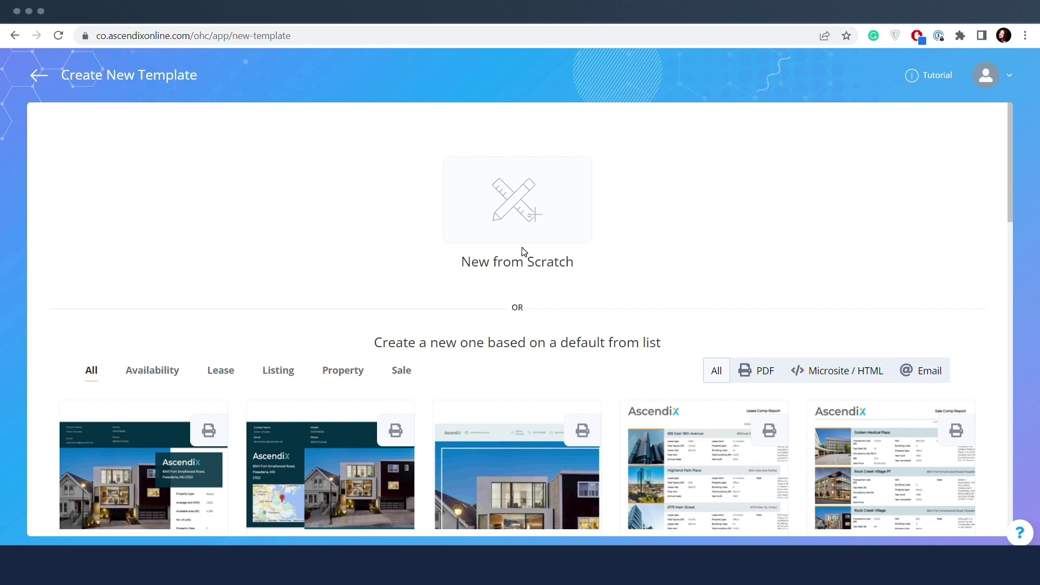
pyautogui.scroll(-3, 524, 252)
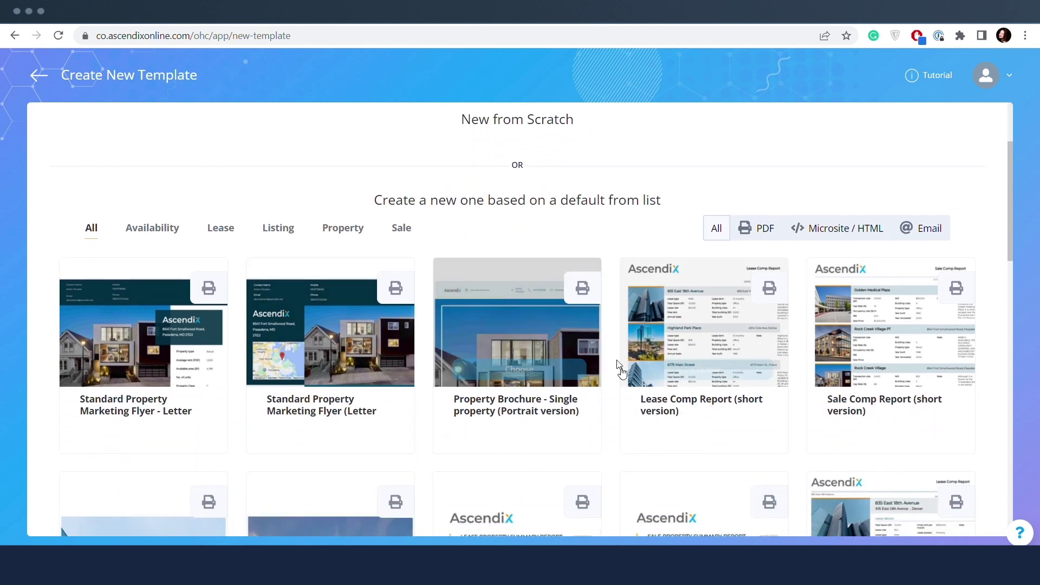
pyautogui.scroll(3, 544, 348)
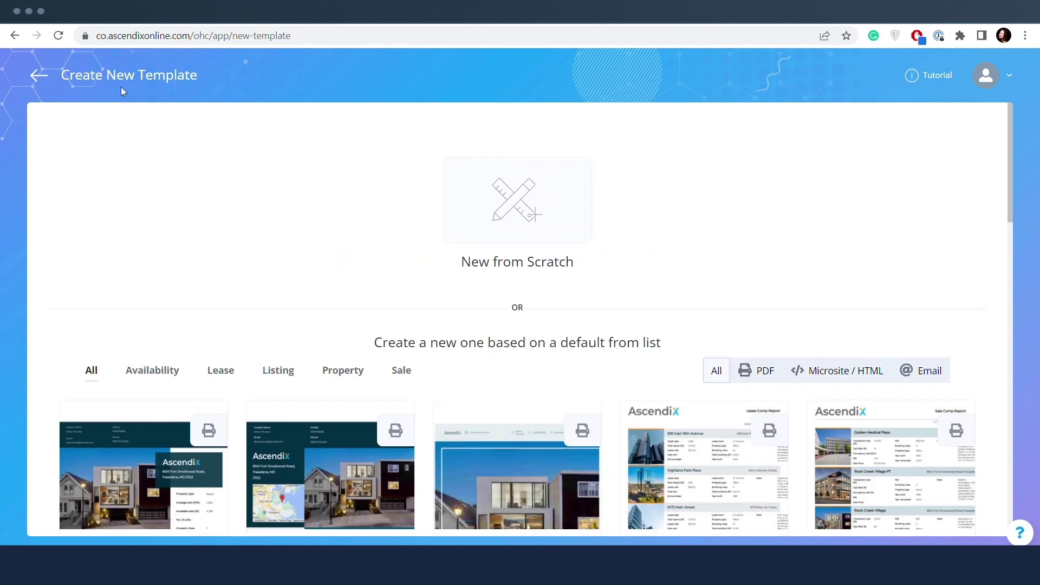
pyautogui.click(40, 78)
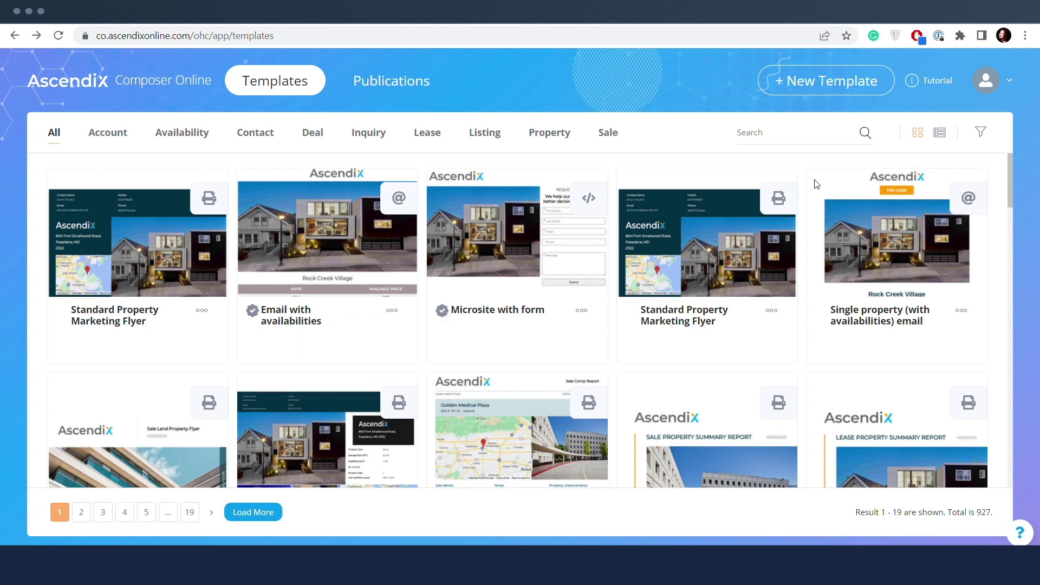
# - Publish the Standard Property Marketing Flyer template to the company
pyautogui.click(986, 80)
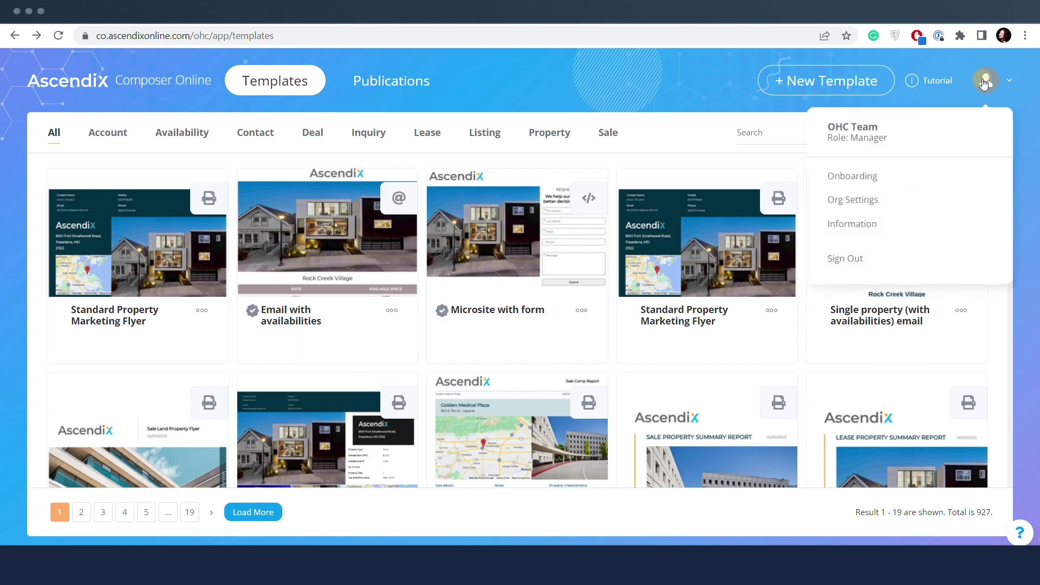
pyautogui.click(872, 145)
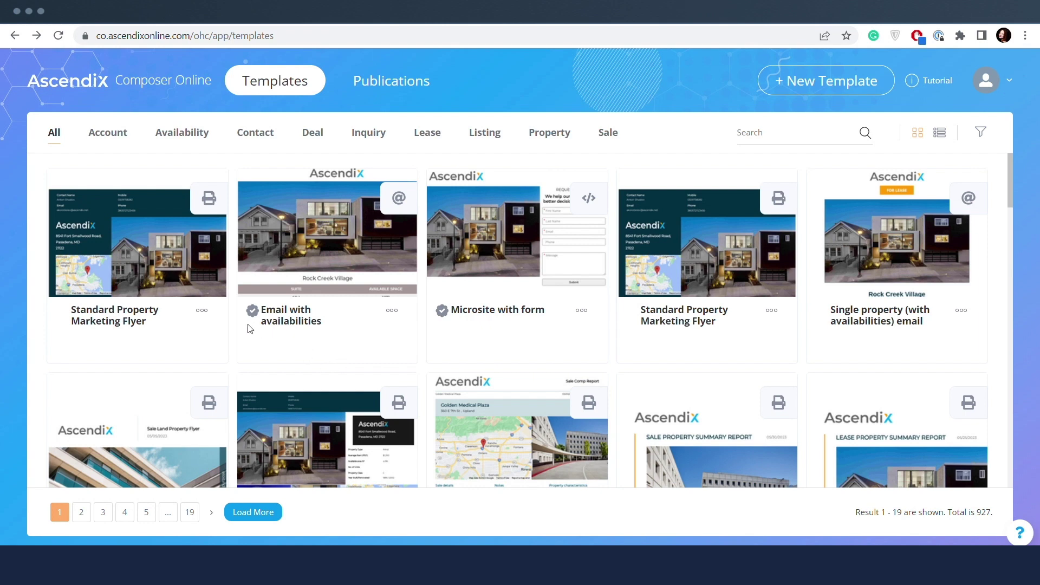
pyautogui.click(201, 310)
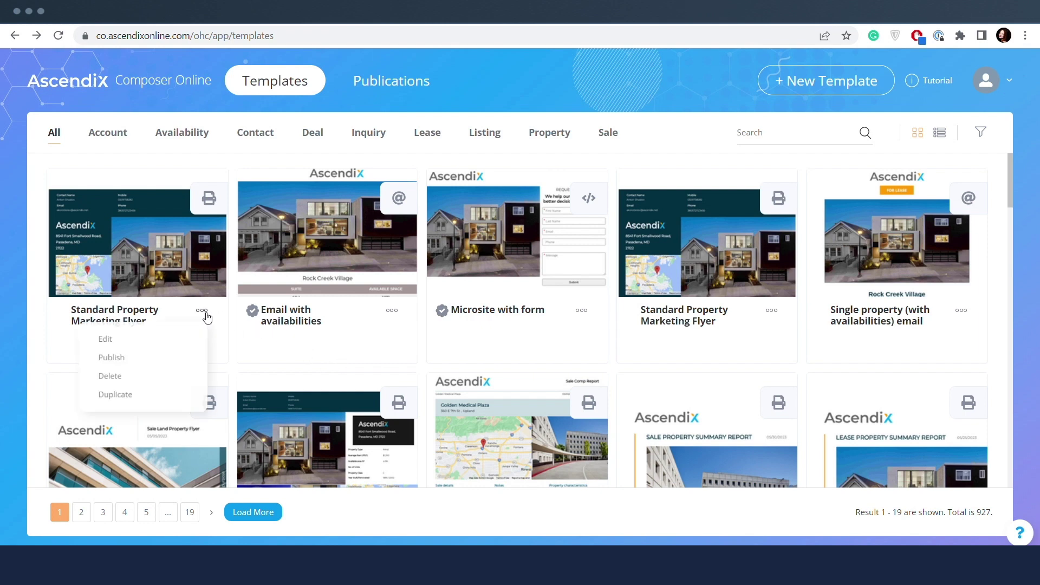
pyautogui.click(121, 360)
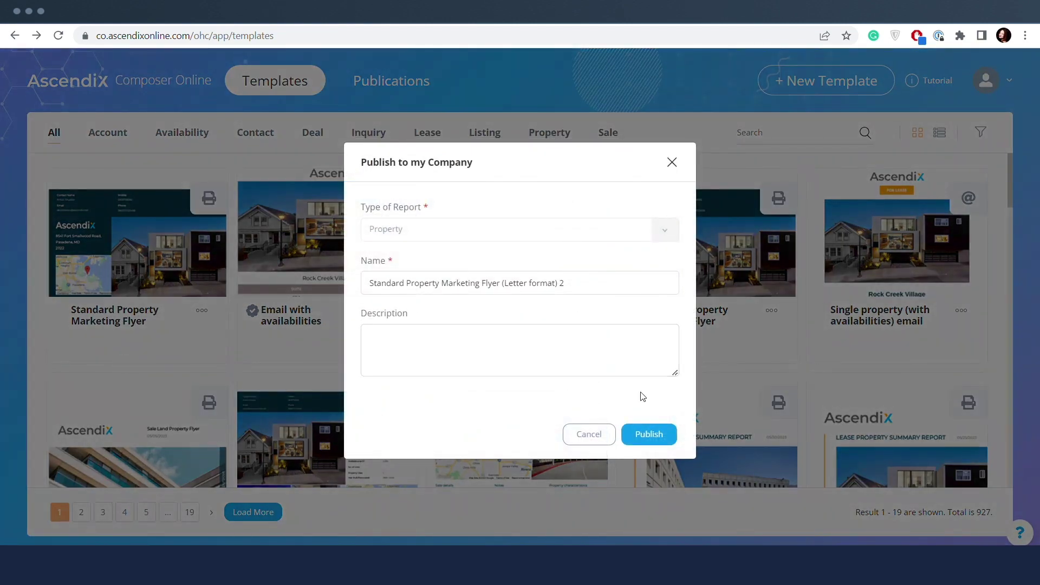
pyautogui.click(653, 432)
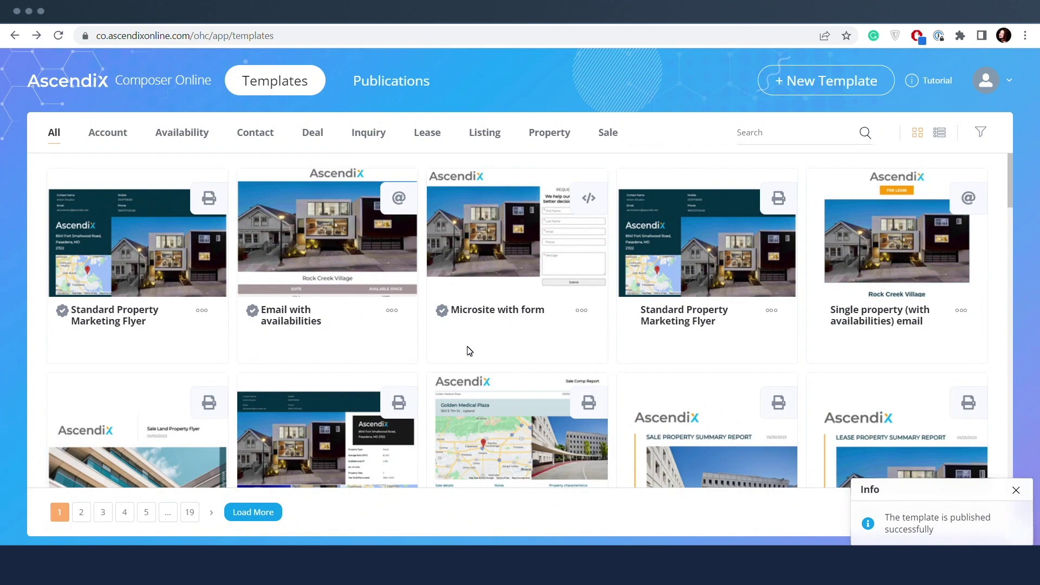
pyautogui.click(202, 311)
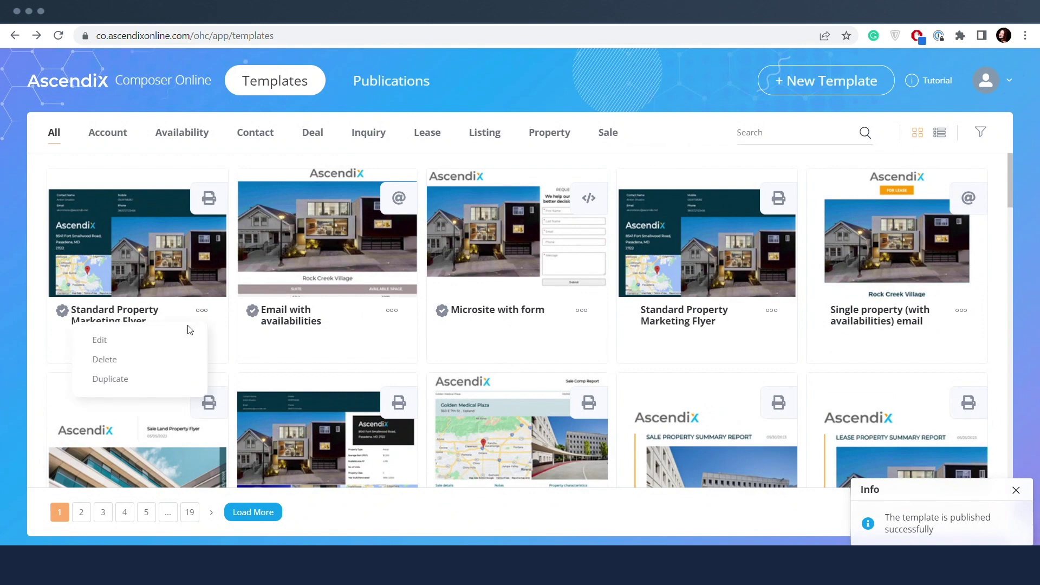
# - Duplicate the Standard Property Marketing Flyer template and return to the templates list
pyautogui.click(114, 379)
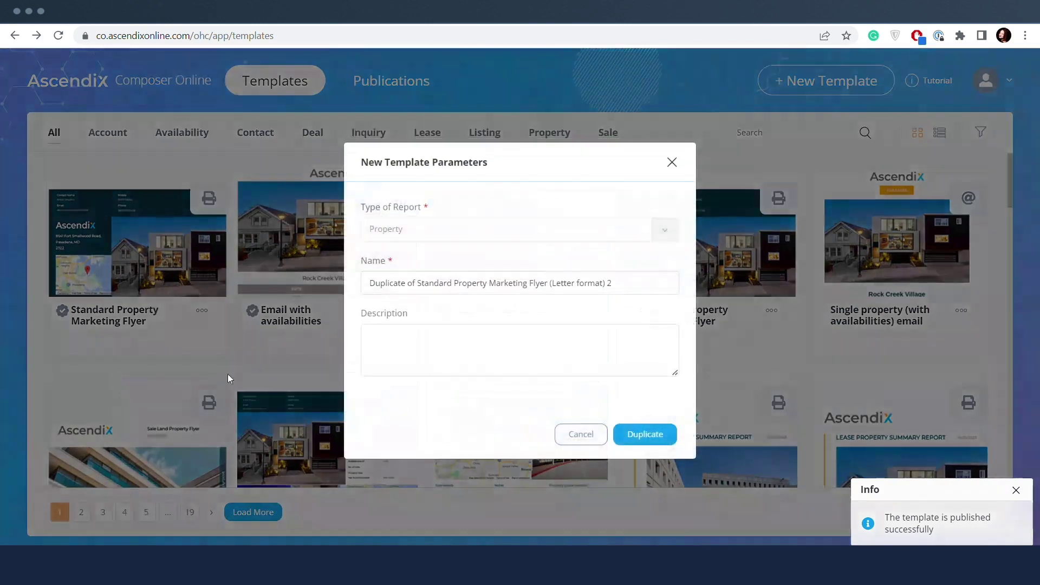
pyautogui.click(636, 434)
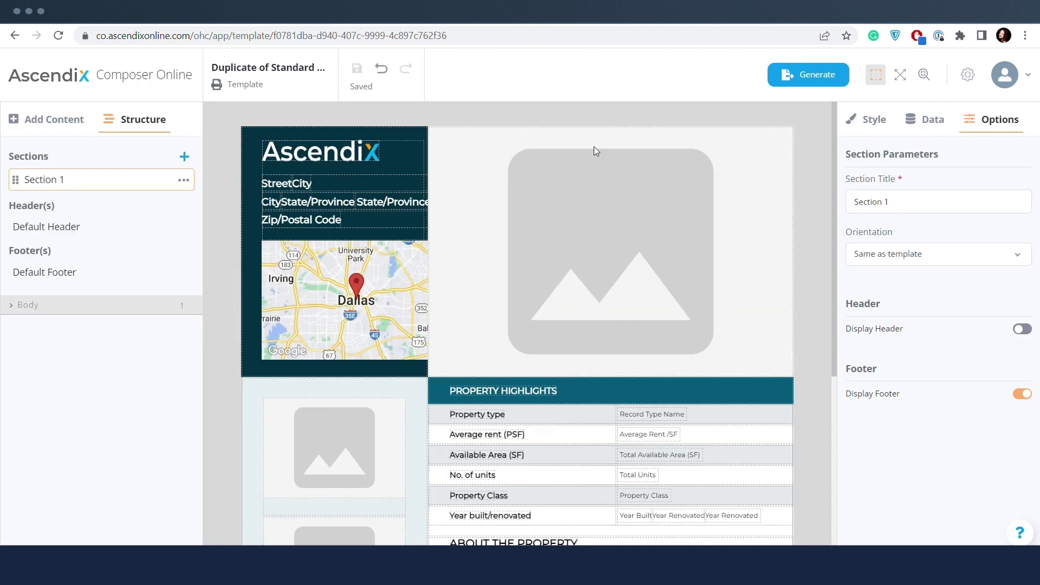
pyautogui.click(82, 90)
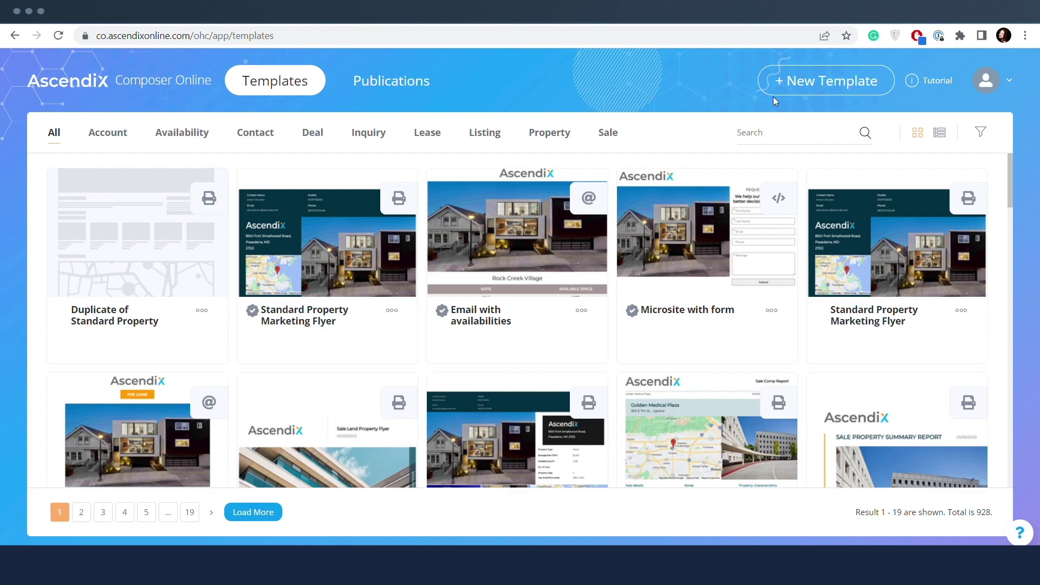
# - Start a new template and browse the defaults to the Property Brochure - Single property (Portrait version)
pyautogui.click(788, 82)
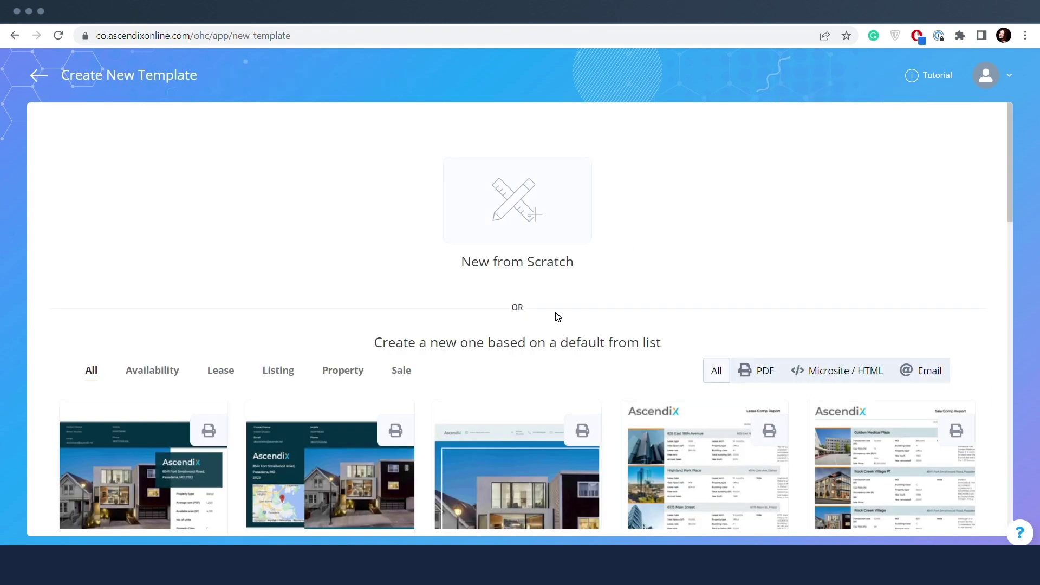
pyautogui.scroll(-10, 558, 317)
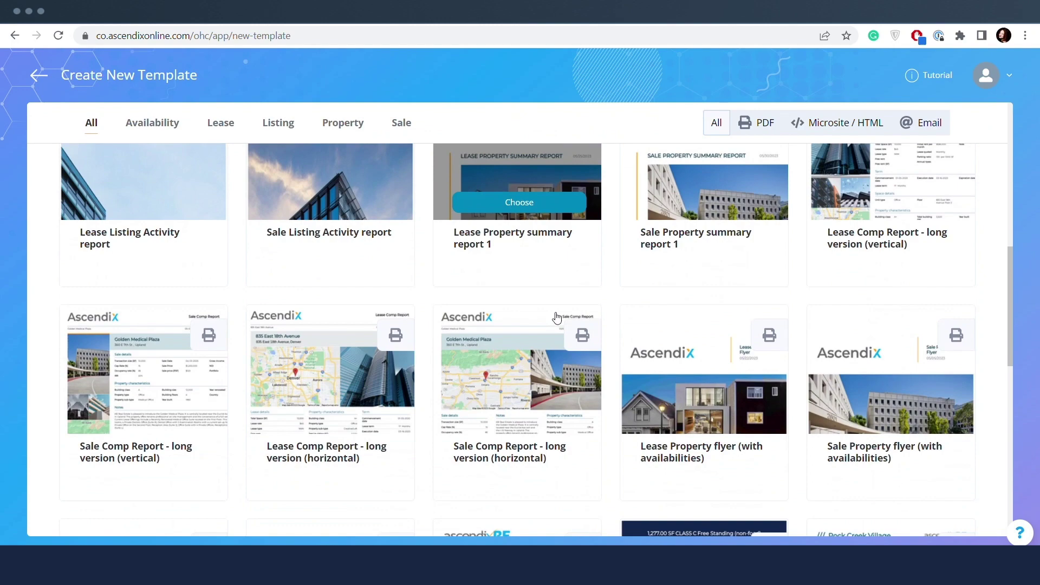
pyautogui.scroll(10, 557, 317)
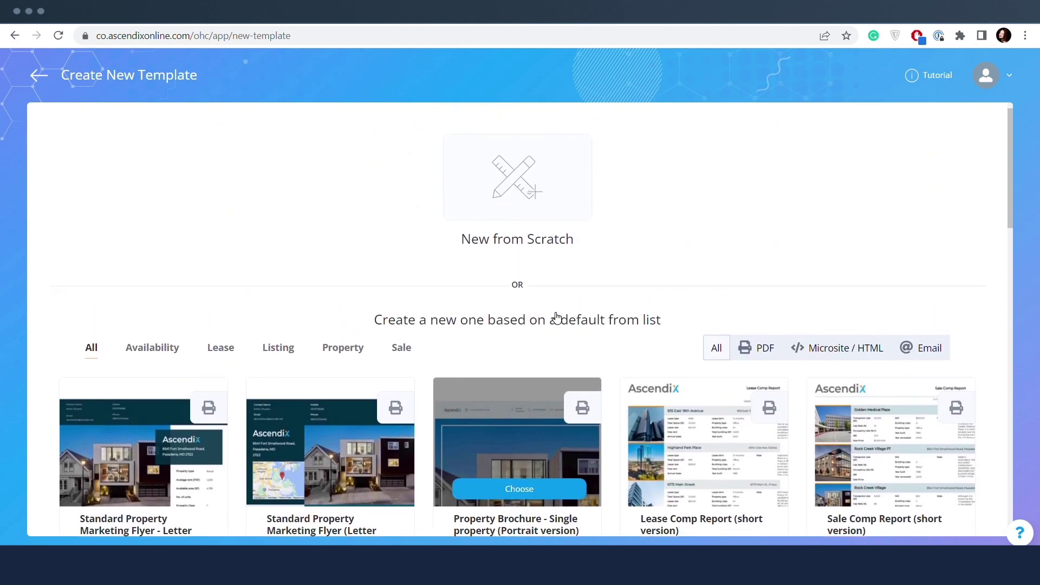
pyautogui.scroll(-2, 557, 317)
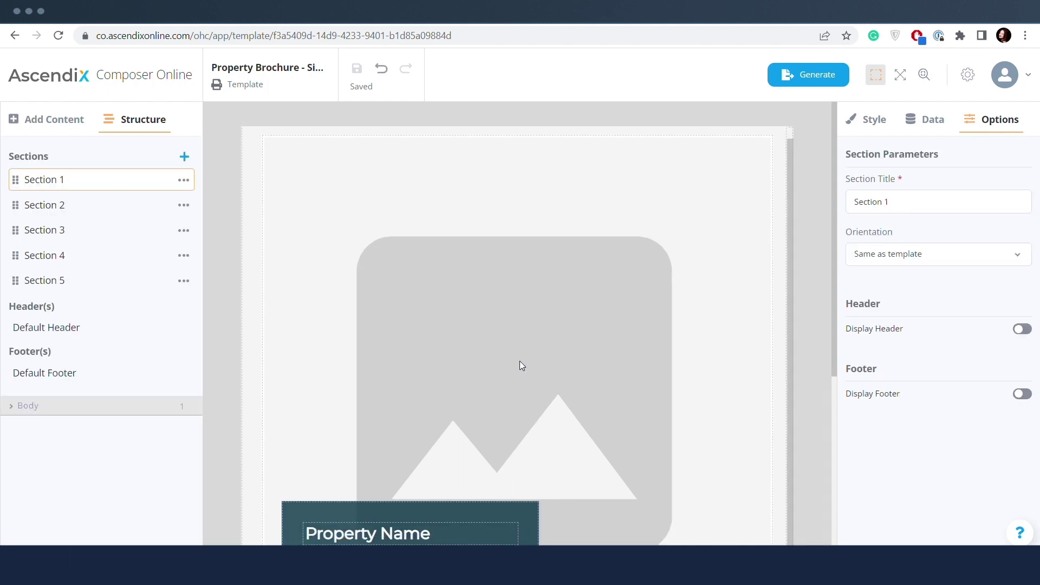
# - Bind the brochure's Property Name text to the Access Gates field
pyautogui.scroll(-4, 522, 365)
pyautogui.scroll(-1, 519, 361)
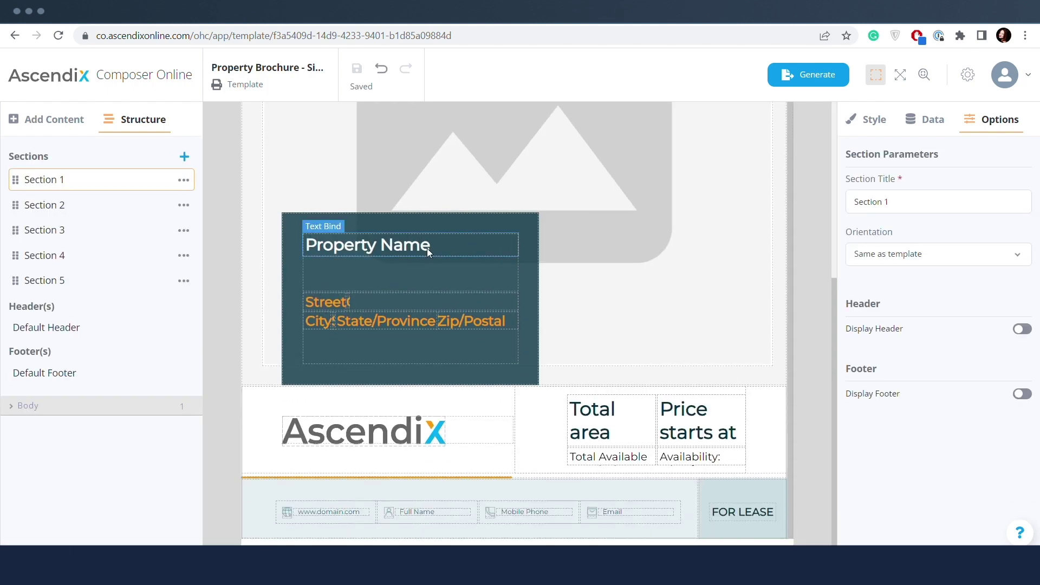
pyautogui.click(427, 248)
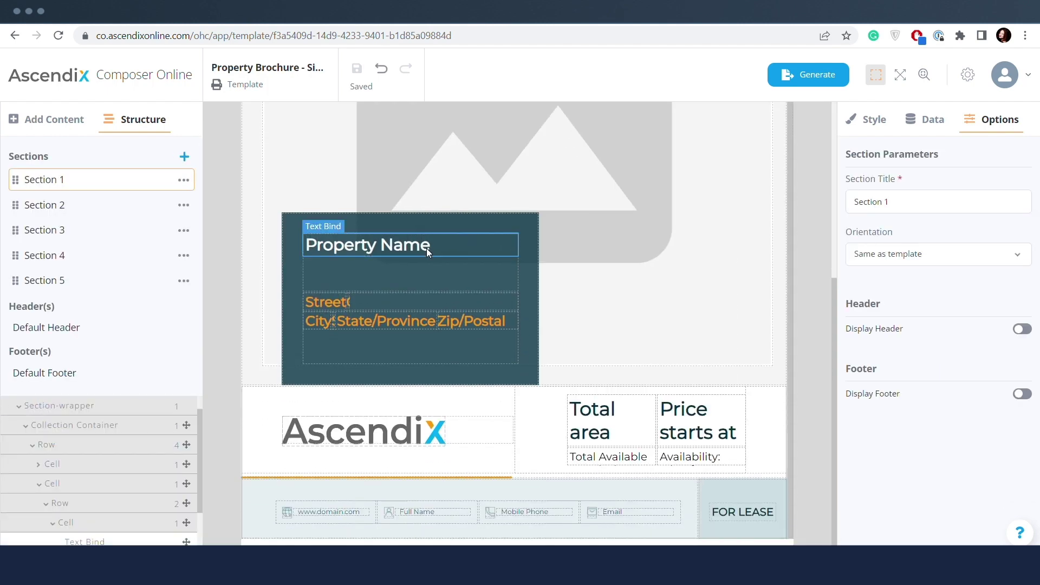
pyautogui.click(925, 126)
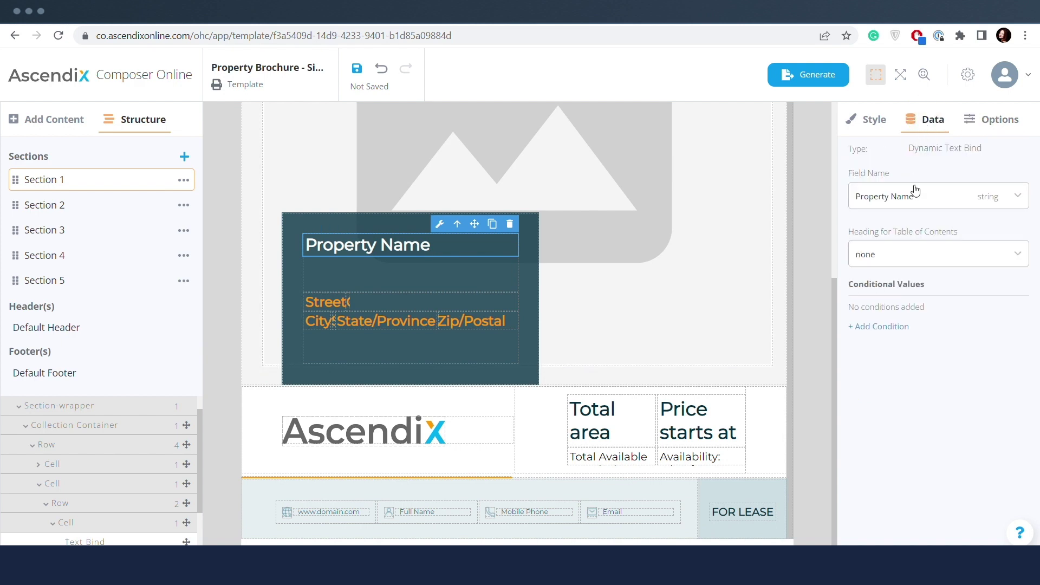
pyautogui.click(917, 198)
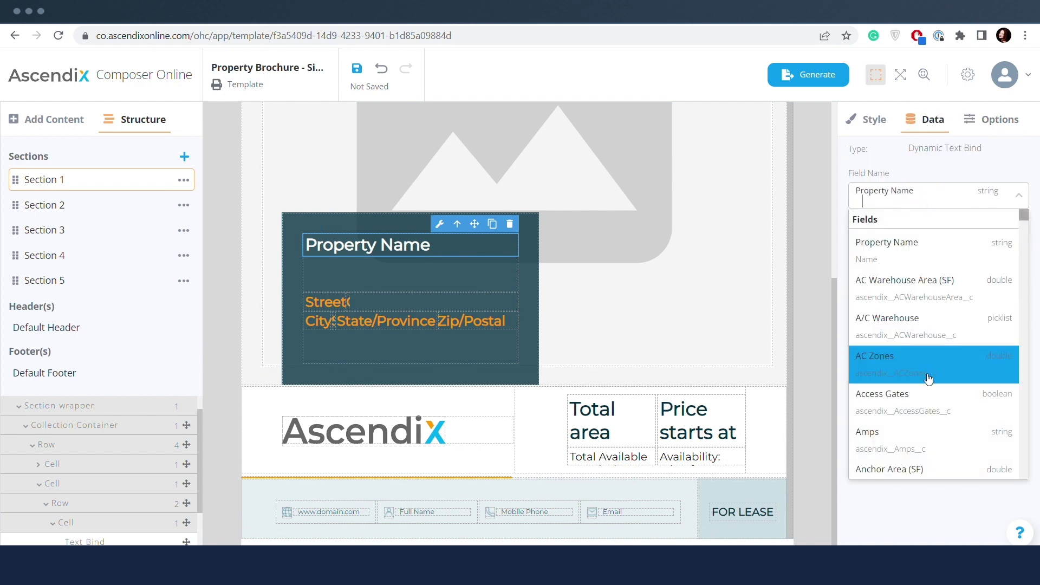
pyautogui.click(930, 401)
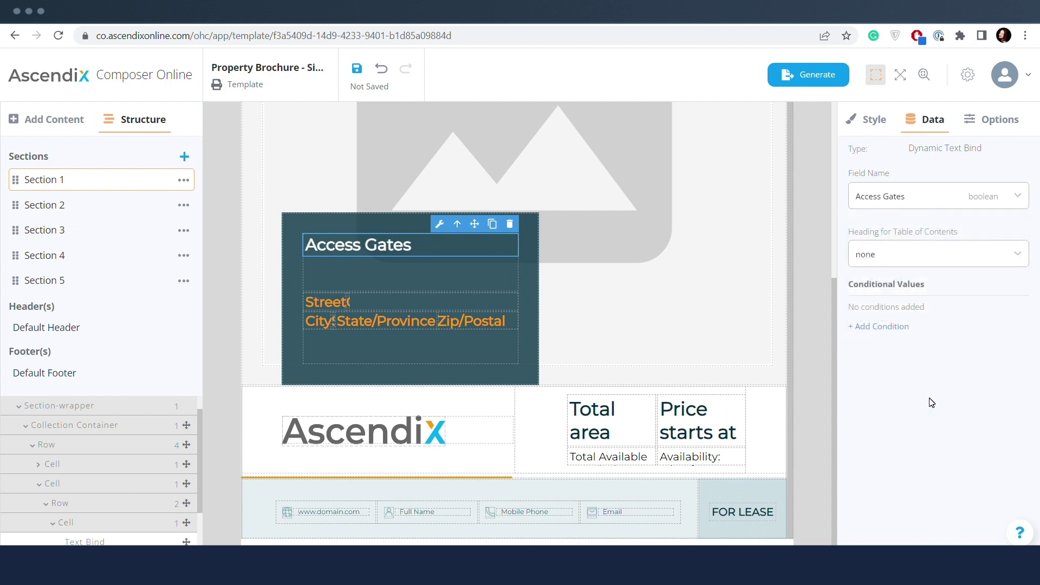
# - Save the brochure template and go back to the templates list, confirming the save
pyautogui.click(356, 68)
pyautogui.click(78, 81)
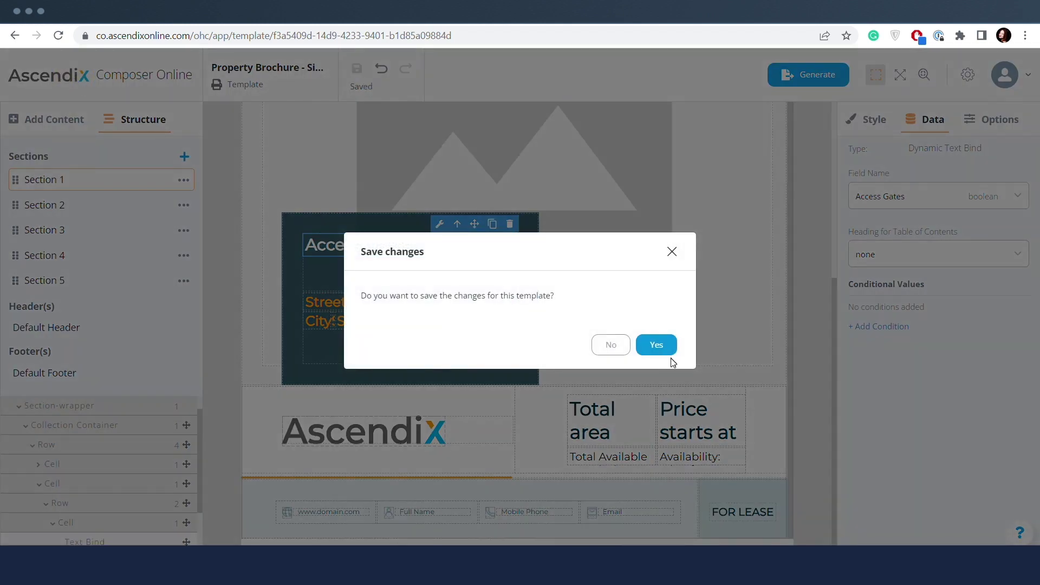
pyautogui.click(669, 355)
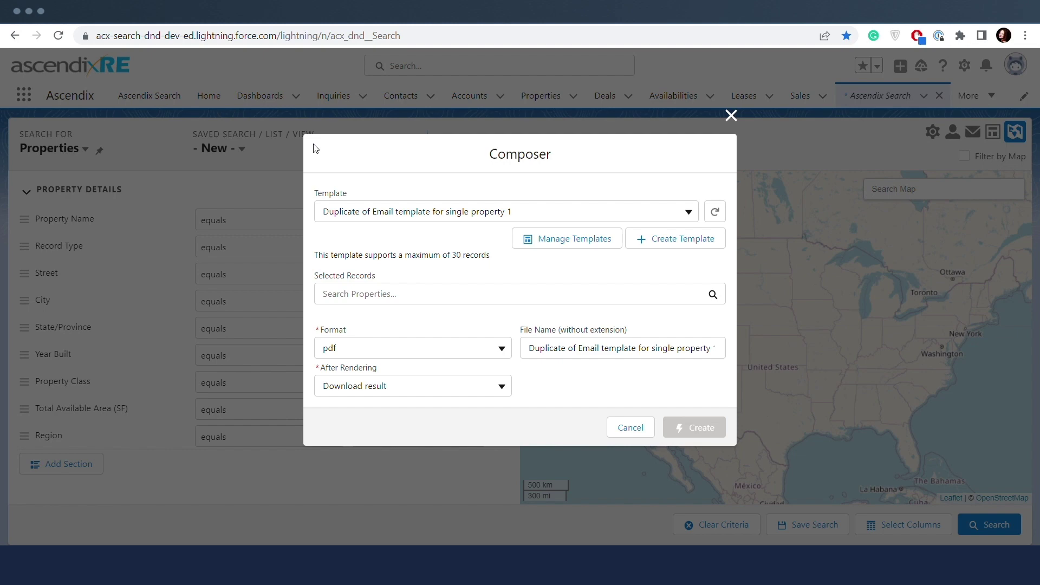
# - Show the available templates in the Composer dialog's Template dropdown
pyautogui.click(445, 212)
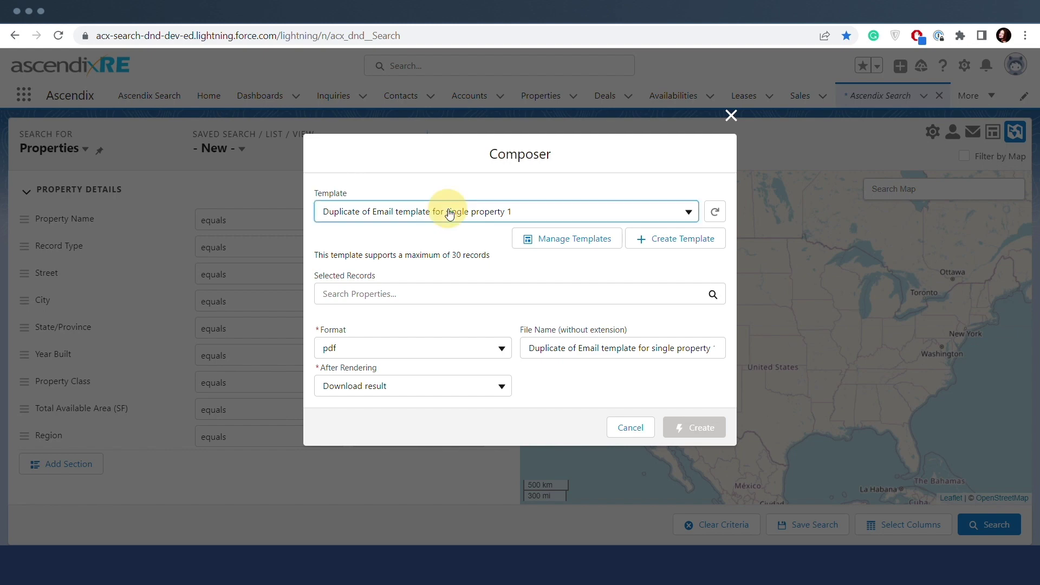